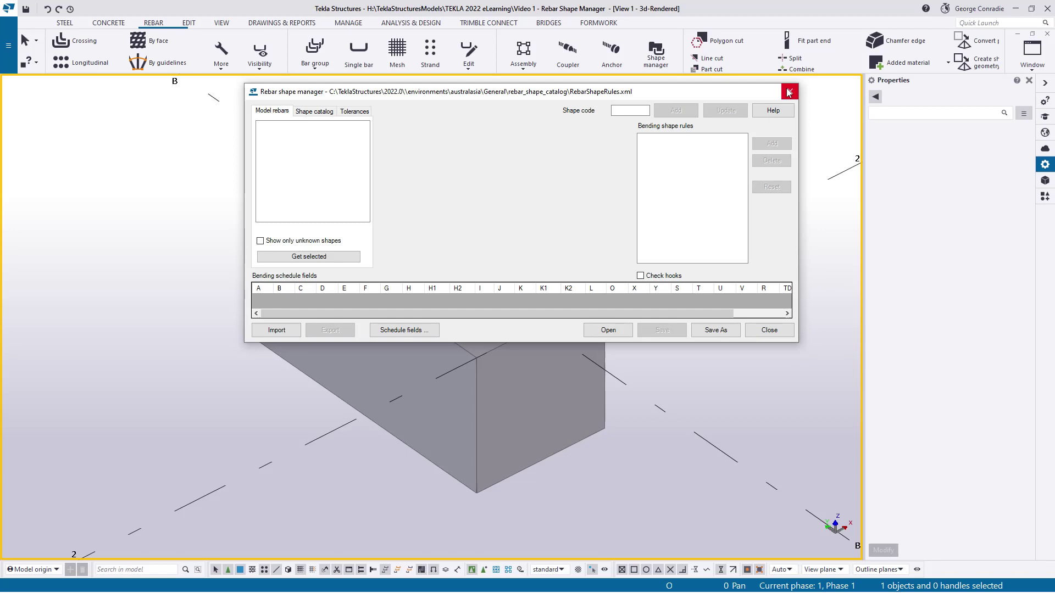
- Close the Rebar shape manager and check the profile of the concrete beam in the model
{"action": "left_click", "coordinate": [789, 92]}
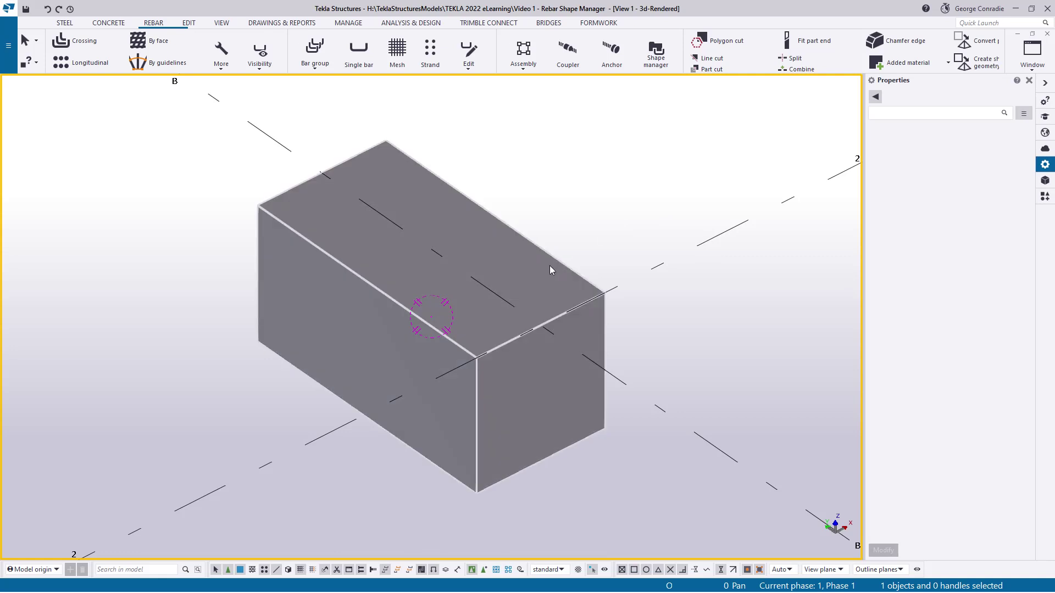
{"action": "left_click", "coordinate": [556, 258]}
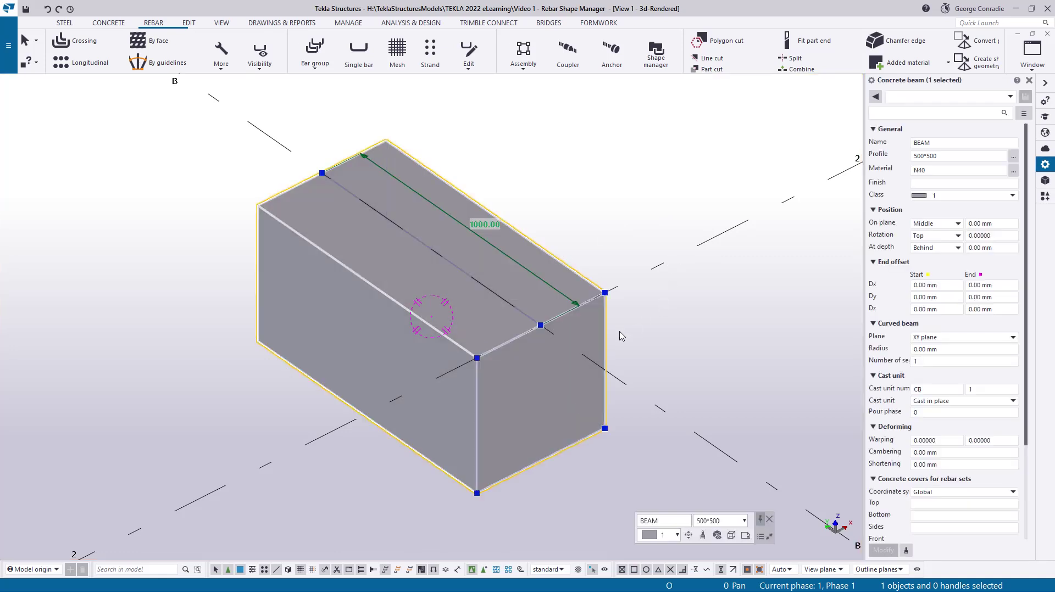
{"action": "left_click", "coordinate": [919, 156]}
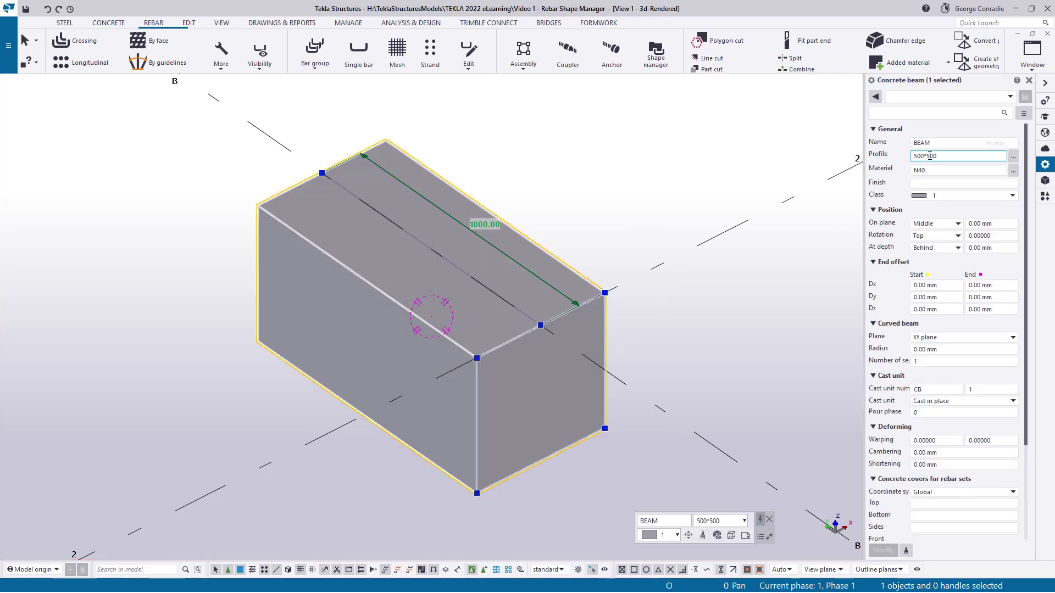
{"action": "left_click", "coordinate": [543, 214]}
- Look at the beam's end section view, and return to the 3D view with the parts shown transparent
{"action": "key", "text": "ctrl+Tab"}
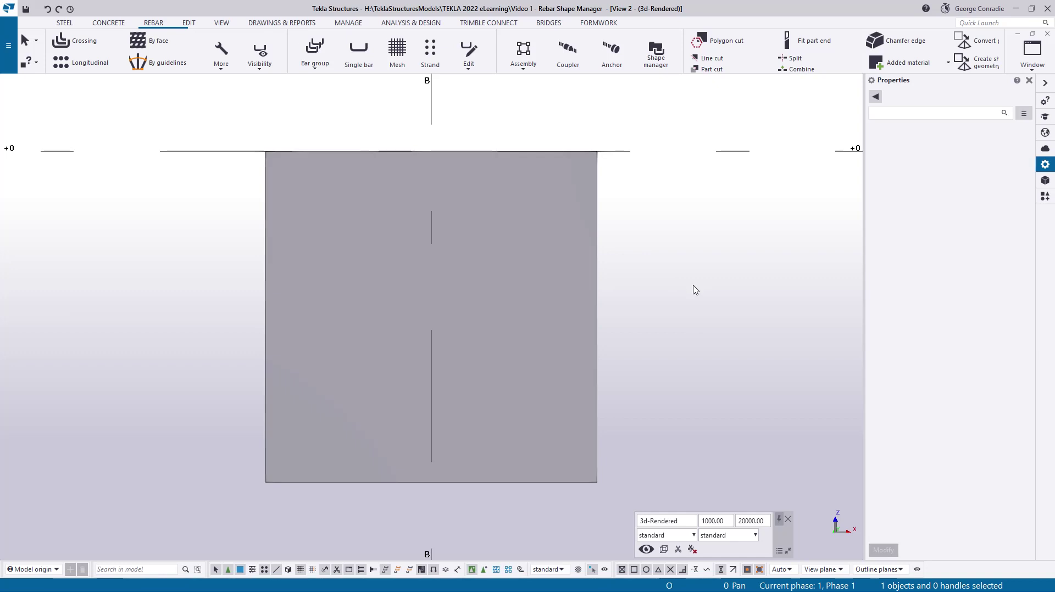
{"action": "key", "text": "ctrl+Tab"}
{"action": "key", "text": "ctrl+2"}
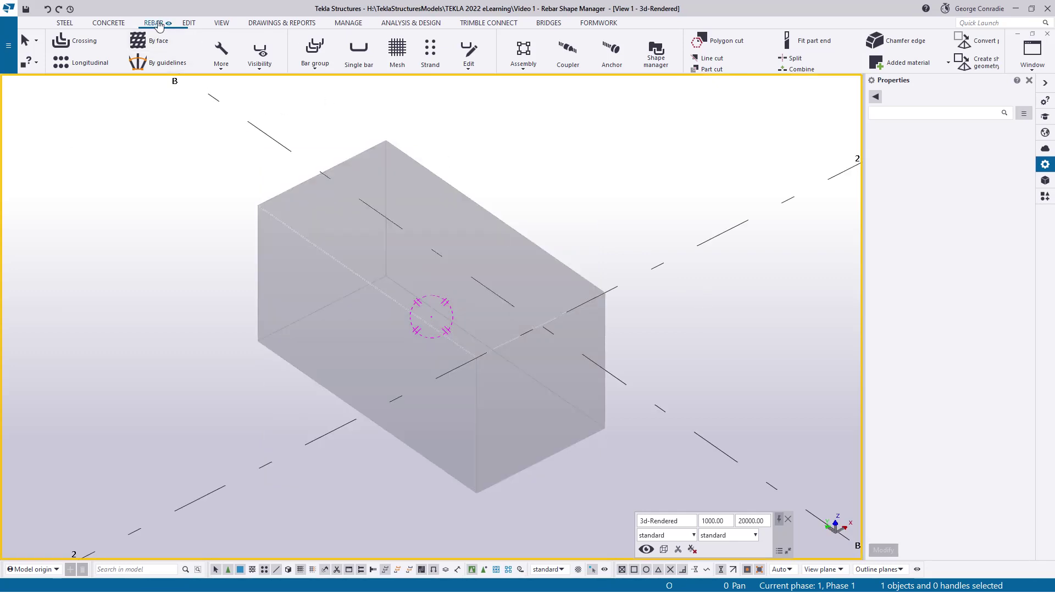
- Start a crossing rebar set and choose the grade N, size 20 main bar from the rebar catalog
{"action": "left_click", "coordinate": [74, 40]}
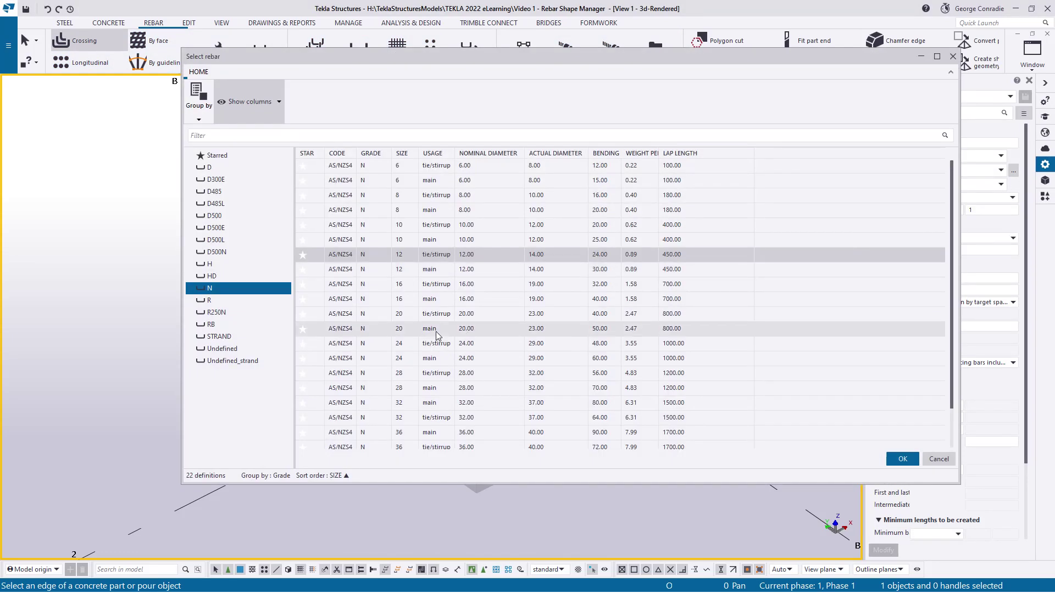
{"action": "left_click", "coordinate": [436, 332]}
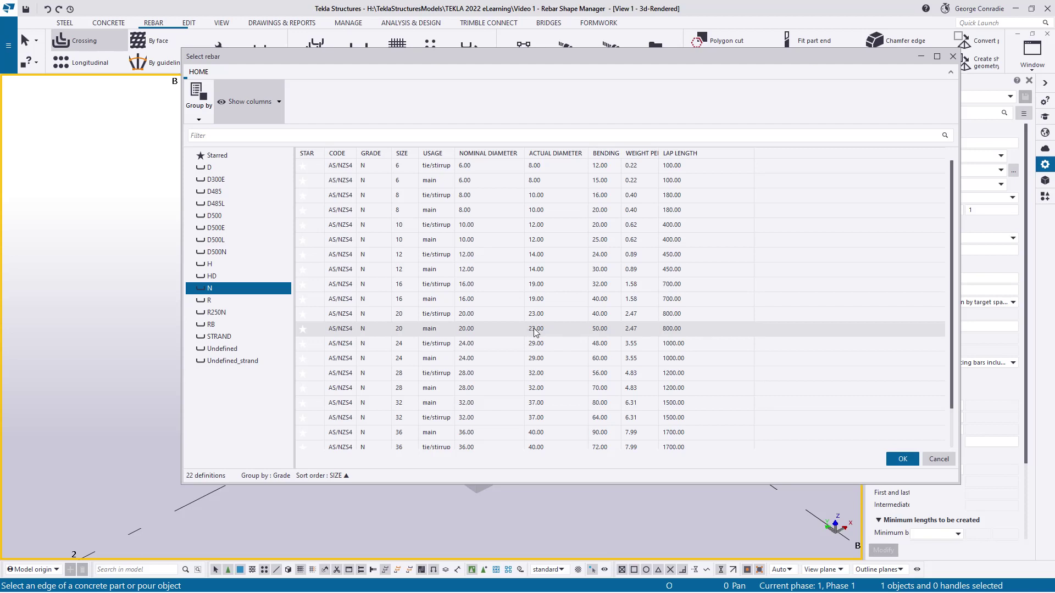
{"action": "left_click", "coordinate": [635, 334]}
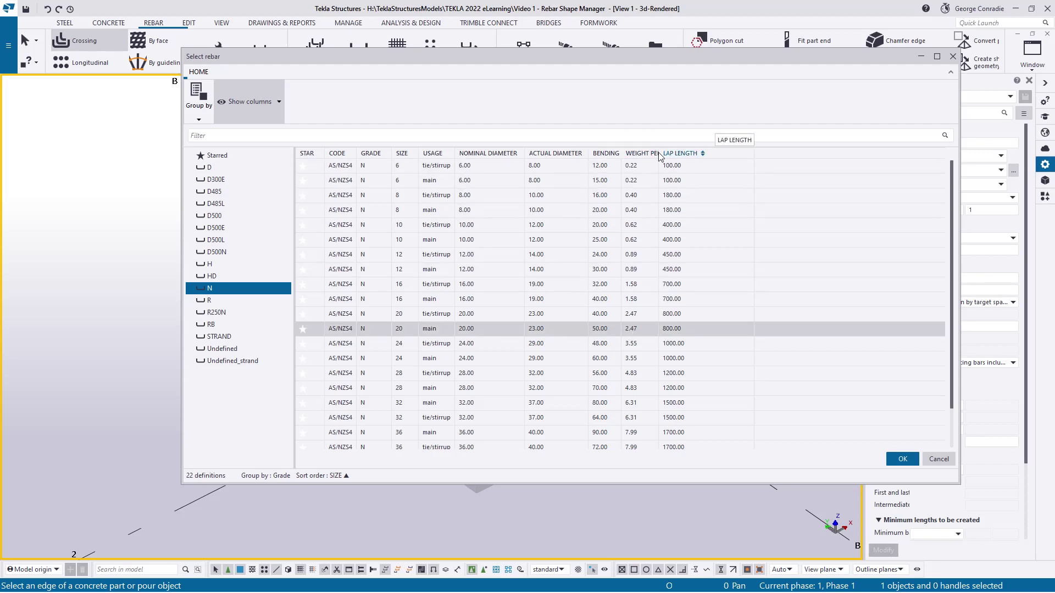
{"action": "left_click_drag", "start_coordinate": [658, 154], "coordinate": [708, 153]}
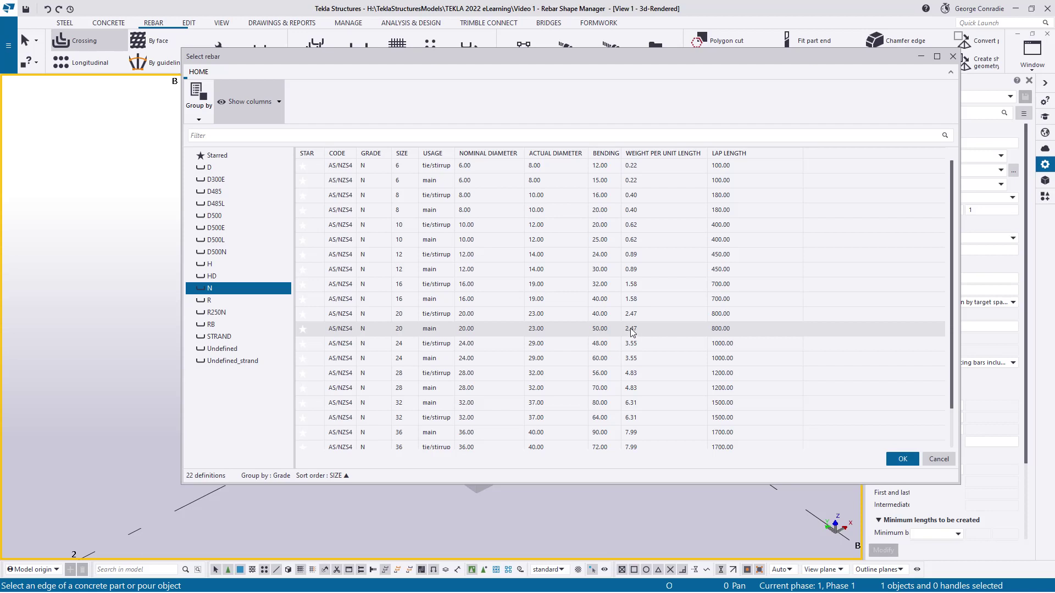
{"action": "left_click", "coordinate": [904, 460]}
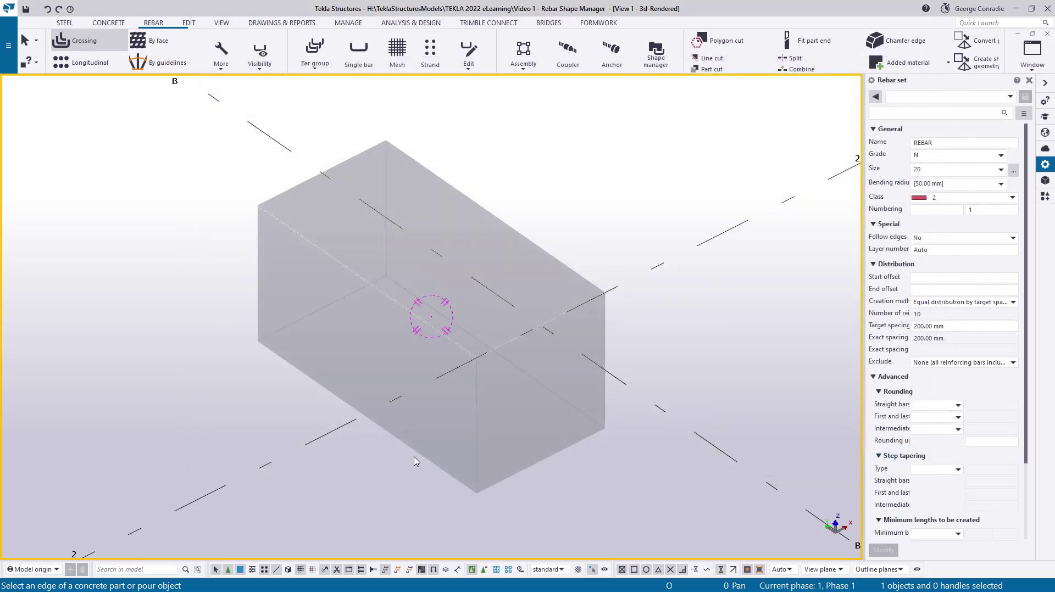
- Create a U-shaped crossing rebar set along the beam's lower long edge, leaving the top face without a leg
{"action": "left_click", "coordinate": [415, 454]}
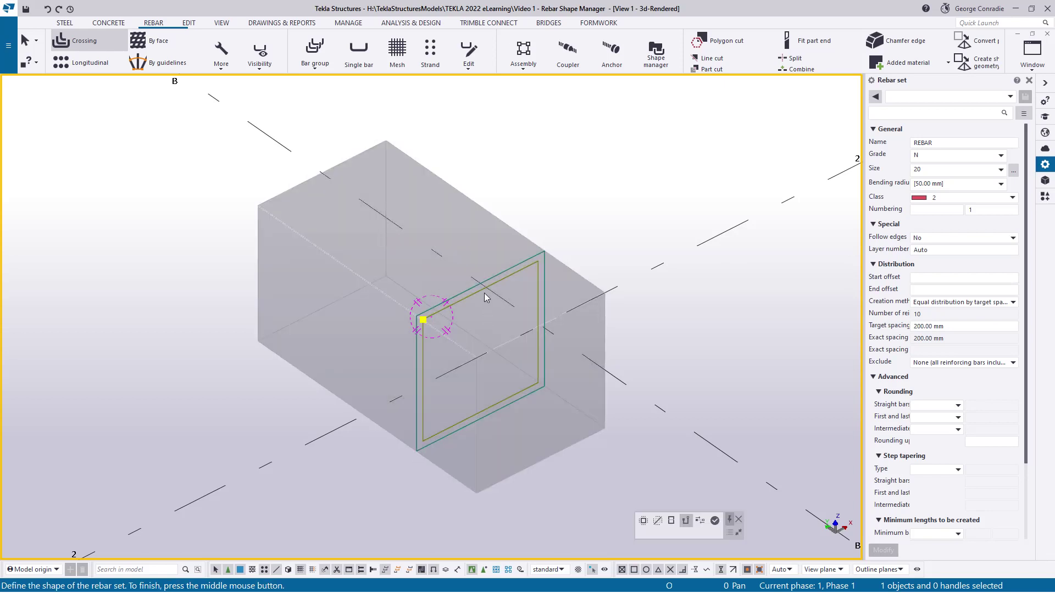
{"action": "left_click", "coordinate": [422, 319]}
{"action": "left_click", "coordinate": [715, 521]}
{"action": "right_click", "coordinate": [700, 331]}
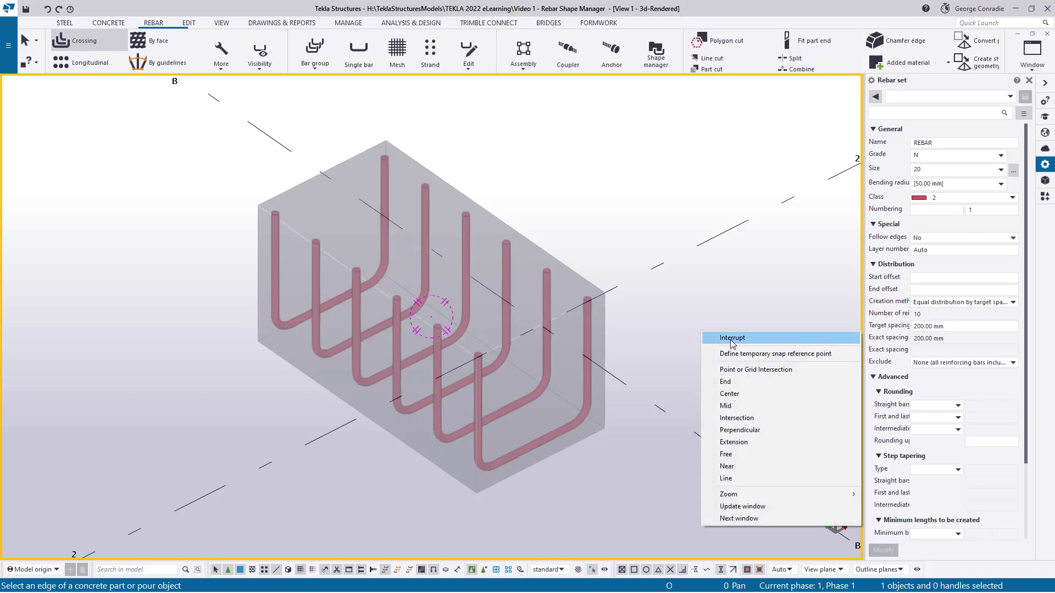
{"action": "left_click", "coordinate": [730, 337]}
- Inquire the rebar set and examine its bar length and weight in the bending list
{"action": "left_click", "coordinate": [550, 438]}
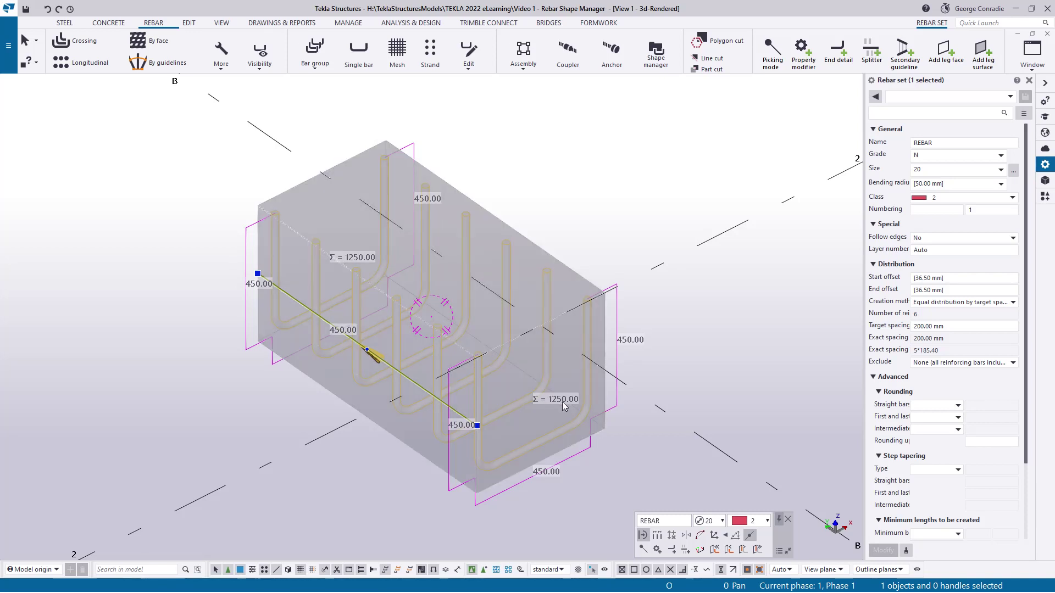
{"action": "right_click", "coordinate": [586, 372]}
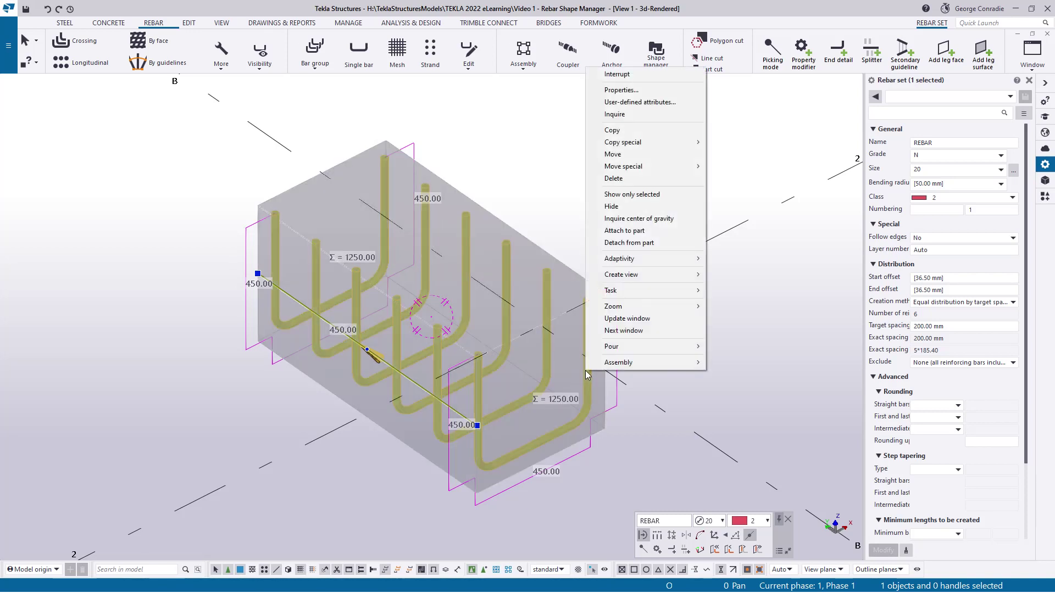
{"action": "left_click", "coordinate": [629, 115]}
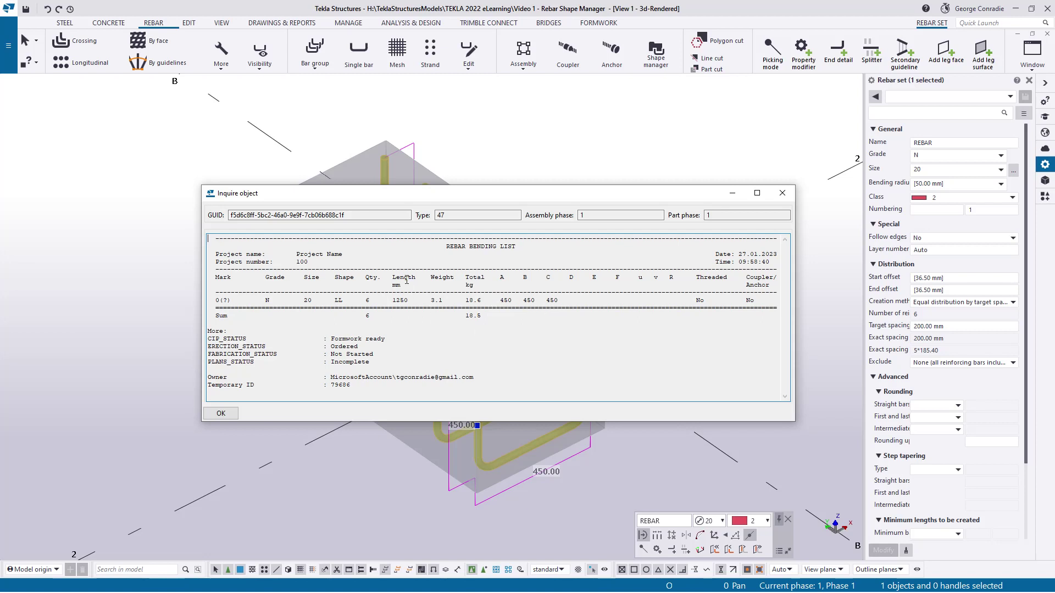
{"action": "double_click", "coordinate": [397, 301]}
{"action": "double_click", "coordinate": [433, 300]}
{"action": "left_click", "coordinate": [783, 192]}
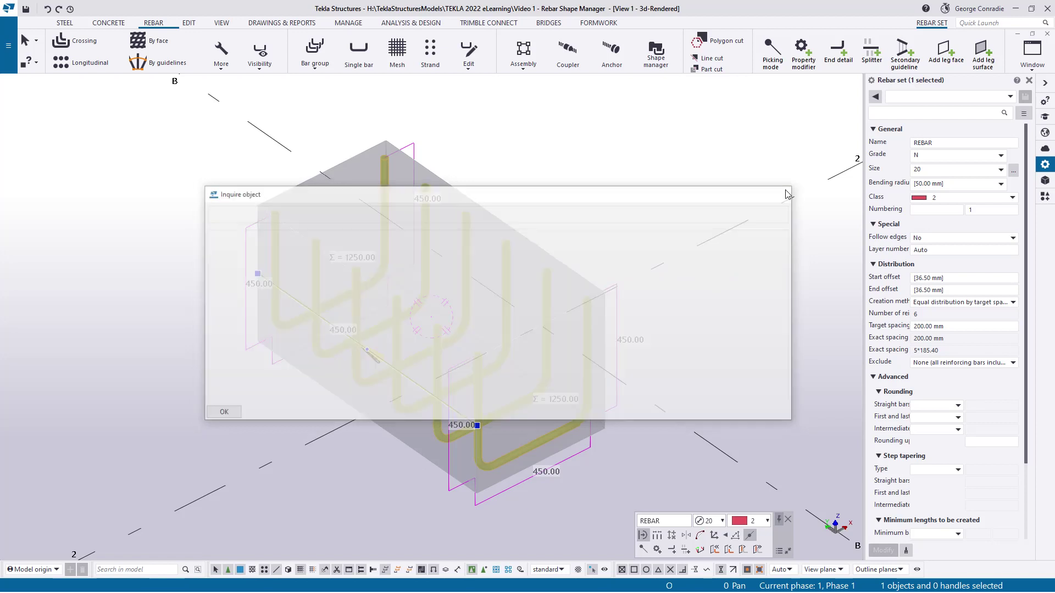
{"action": "left_click", "coordinate": [659, 145]}
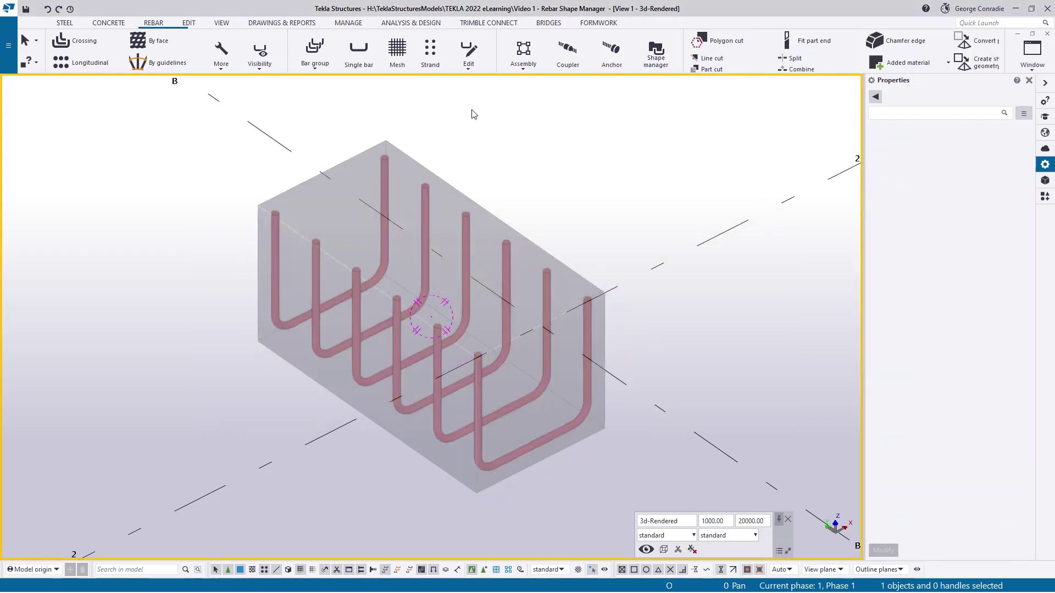
- Switch to the Tekla User Assistance page on reinforcing bar length in the browser and read the center line and sum of leg lengths methods
{"action": "key", "text": "alt+Tab"}
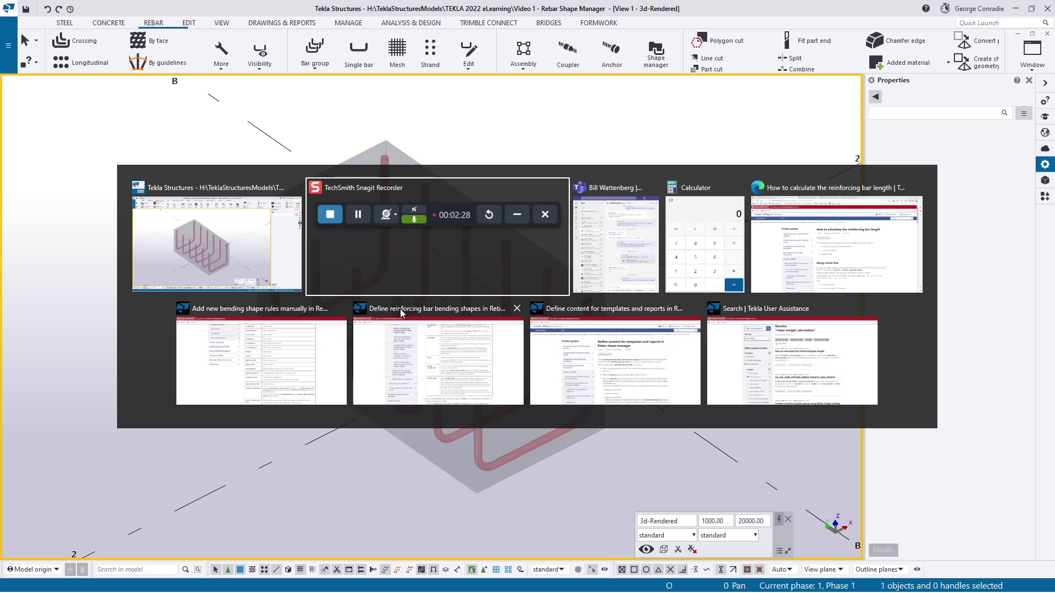
{"action": "left_click", "coordinate": [794, 256]}
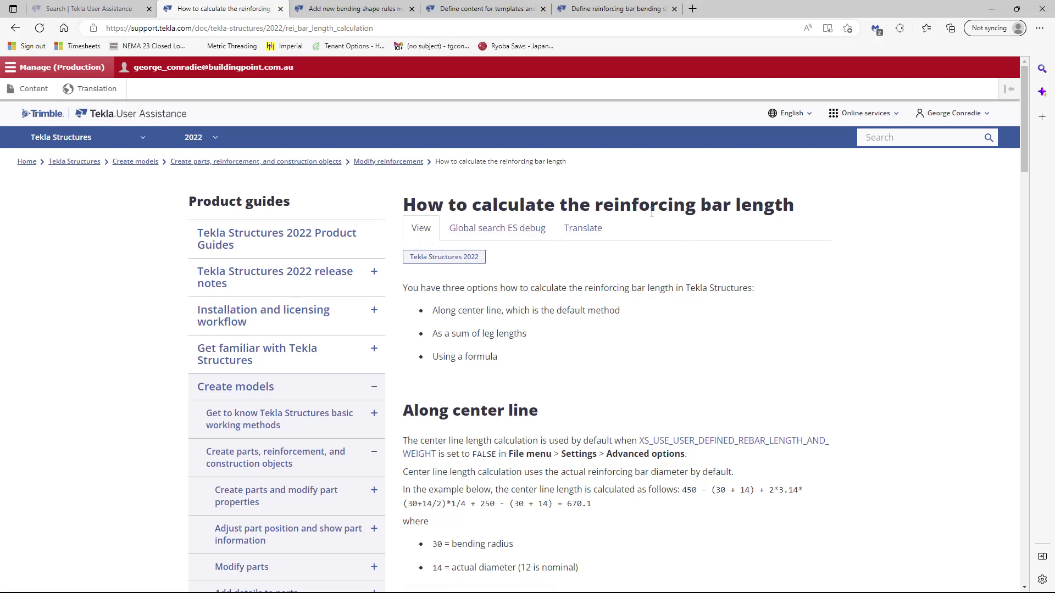
{"action": "scroll", "coordinate": [733, 302], "scroll_direction": "down", "scroll_amount": 3}
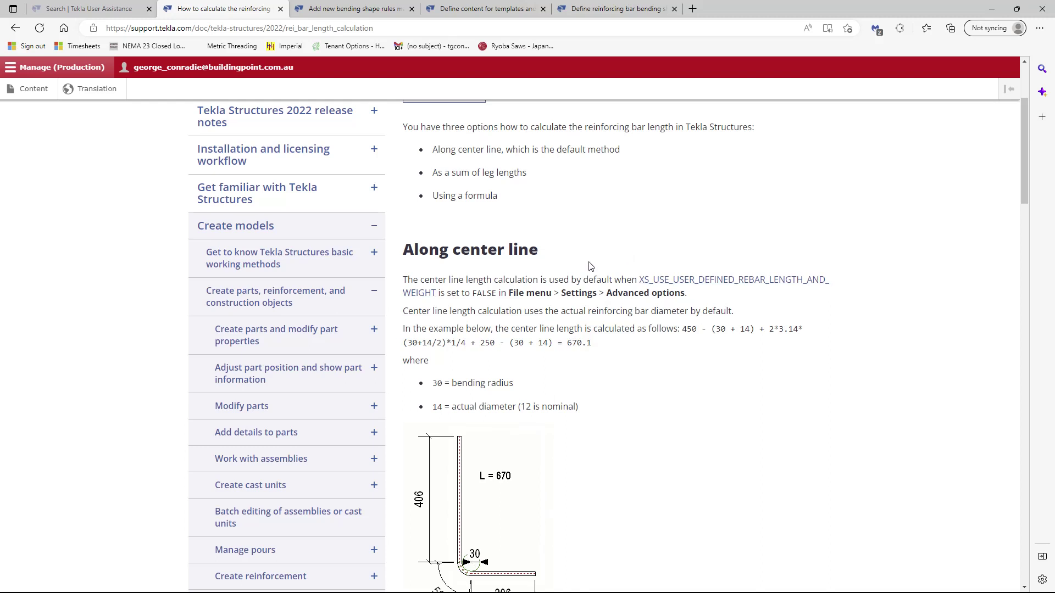
{"action": "scroll", "coordinate": [590, 266], "scroll_direction": "down", "scroll_amount": 2}
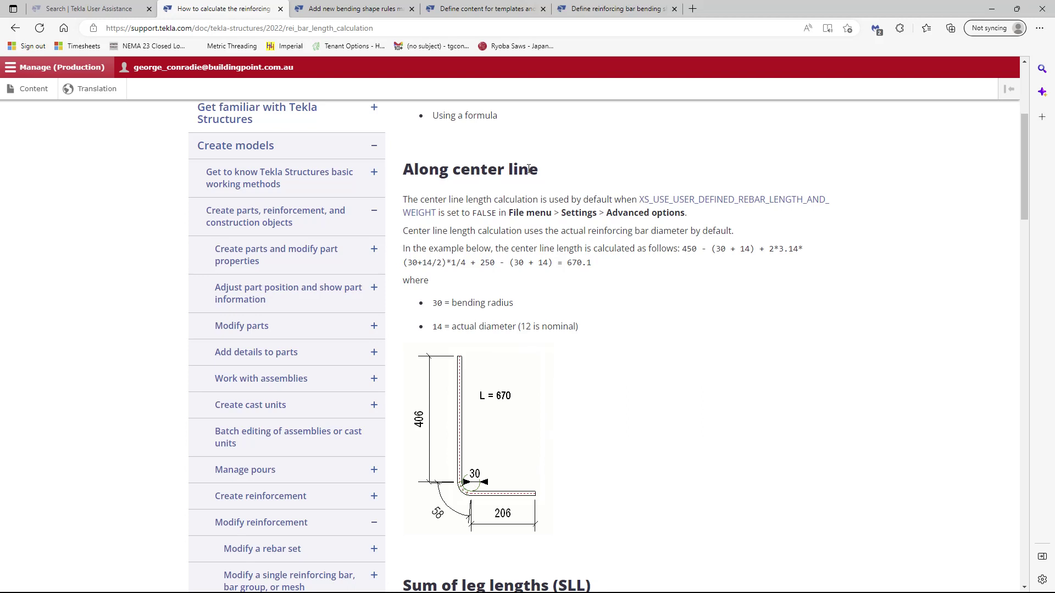
{"action": "scroll", "coordinate": [646, 281], "scroll_direction": "down", "scroll_amount": 2}
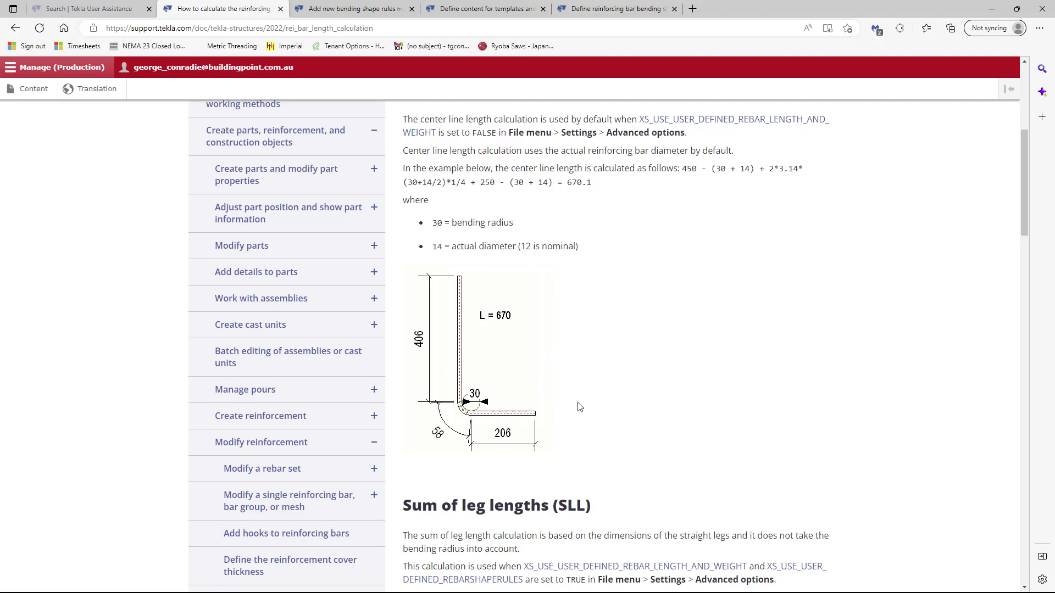
{"action": "scroll", "coordinate": [579, 405], "scroll_direction": "down", "scroll_amount": 6}
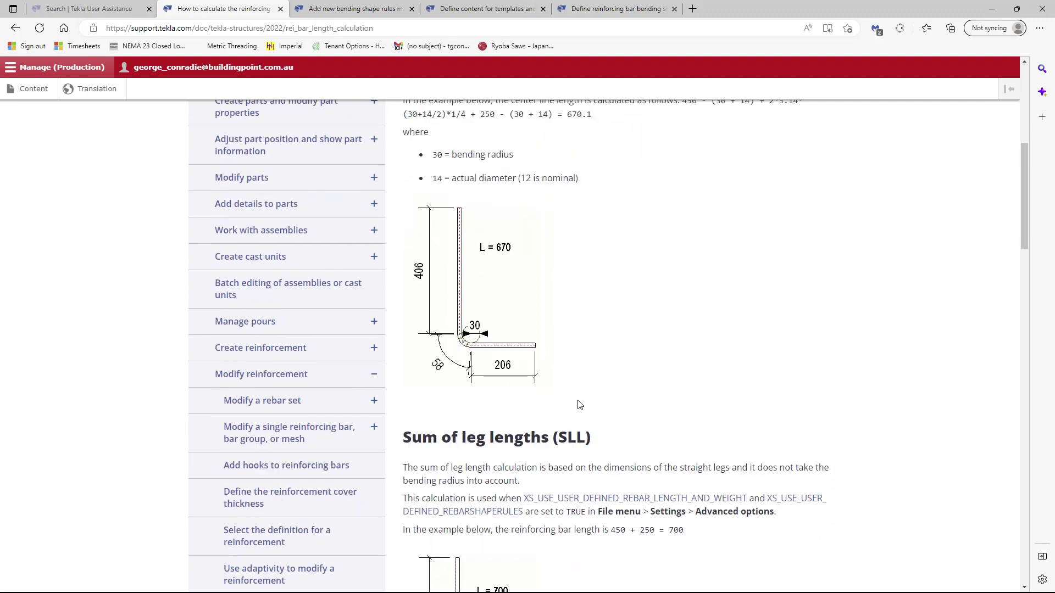
{"action": "scroll", "coordinate": [629, 389], "scroll_direction": "down", "scroll_amount": 3}
{"action": "scroll", "coordinate": [630, 390], "scroll_direction": "up", "scroll_amount": 3}
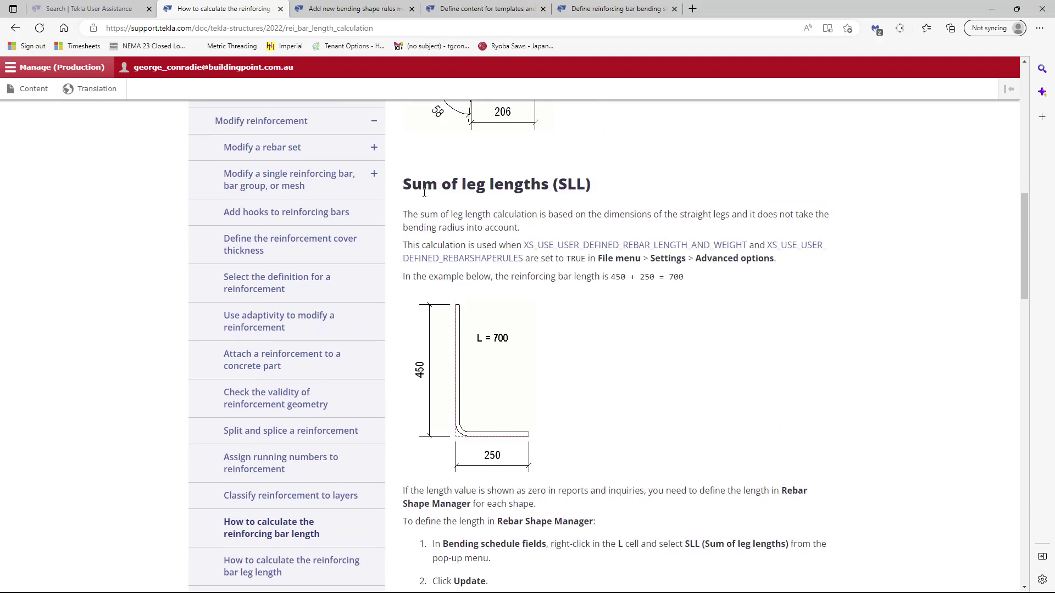
{"action": "left_click_drag", "start_coordinate": [560, 181], "coordinate": [587, 183]}
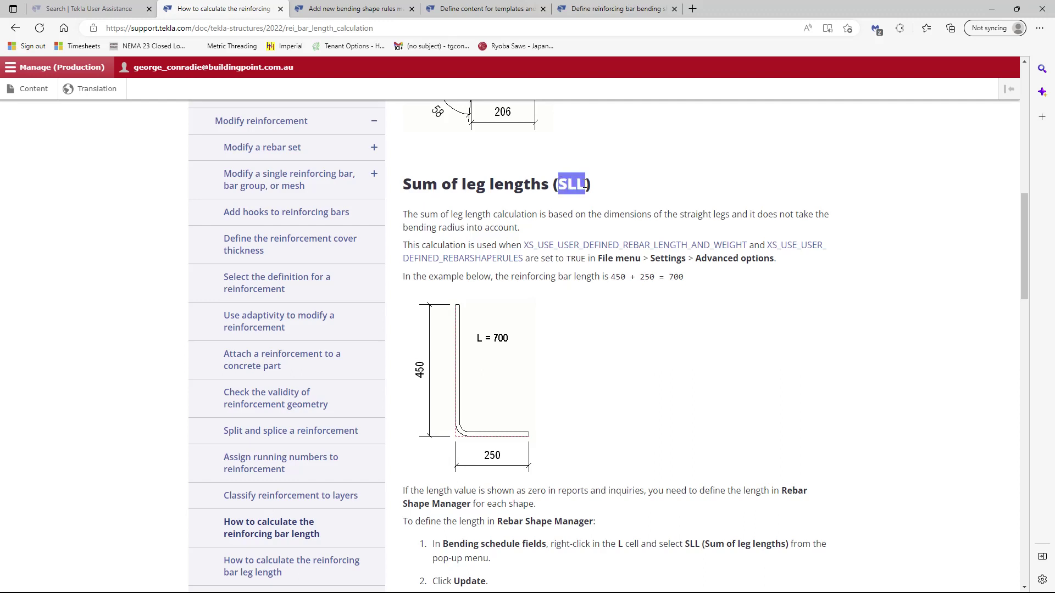
{"action": "left_click", "coordinate": [754, 339]}
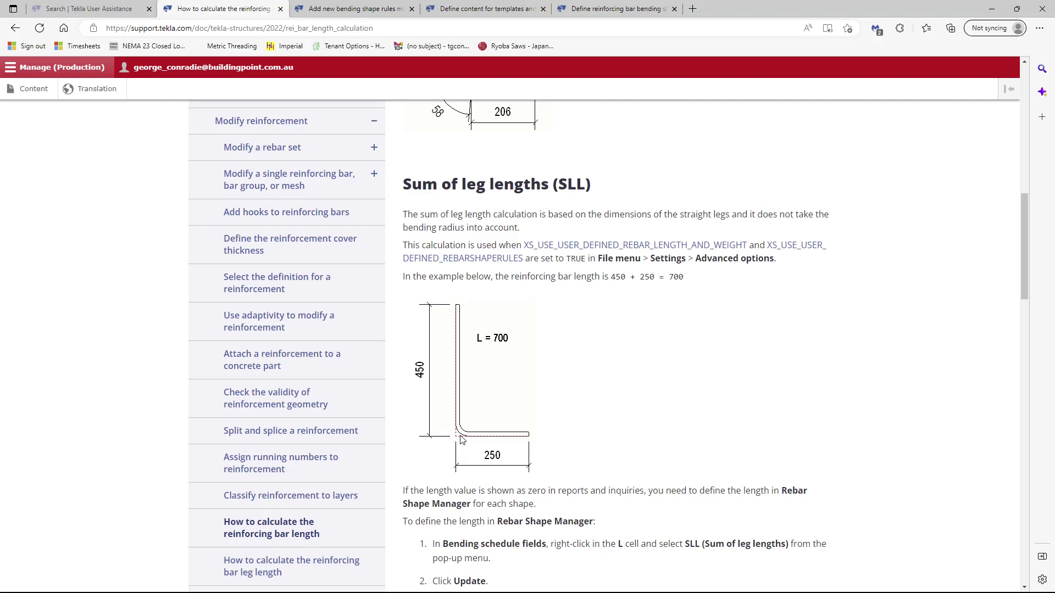
- Compare the formula-based length calculation with the center line and sum of leg lengths examples, and return to Tekla Structures
{"action": "scroll", "coordinate": [705, 396], "scroll_direction": "down", "scroll_amount": 8}
{"action": "scroll", "coordinate": [710, 388], "scroll_direction": "down", "scroll_amount": 2}
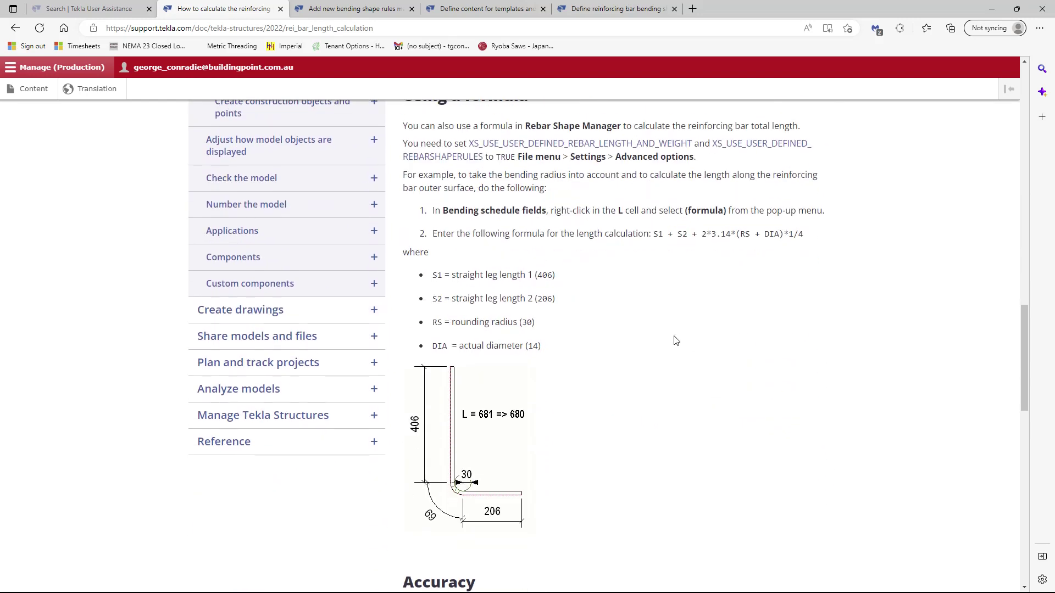
{"action": "scroll", "coordinate": [675, 342], "scroll_direction": "up", "scroll_amount": 2}
{"action": "scroll", "coordinate": [604, 275], "scroll_direction": "down", "scroll_amount": 1}
{"action": "scroll", "coordinate": [619, 424], "scroll_direction": "up", "scroll_amount": 8}
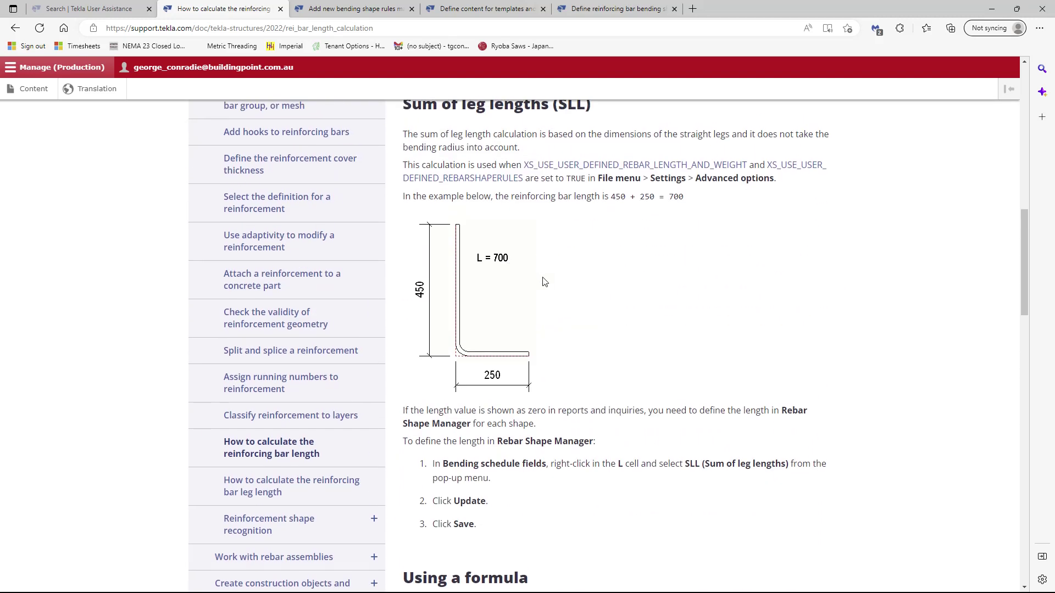
{"action": "scroll", "coordinate": [541, 280], "scroll_direction": "up", "scroll_amount": 5}
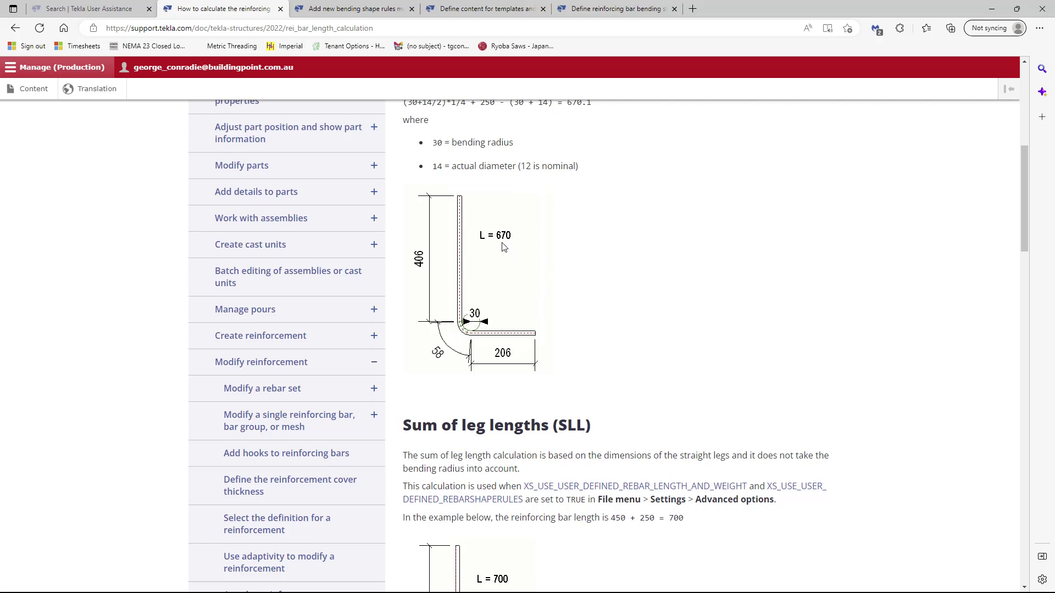
{"action": "scroll", "coordinate": [636, 295], "scroll_direction": "down", "scroll_amount": 4}
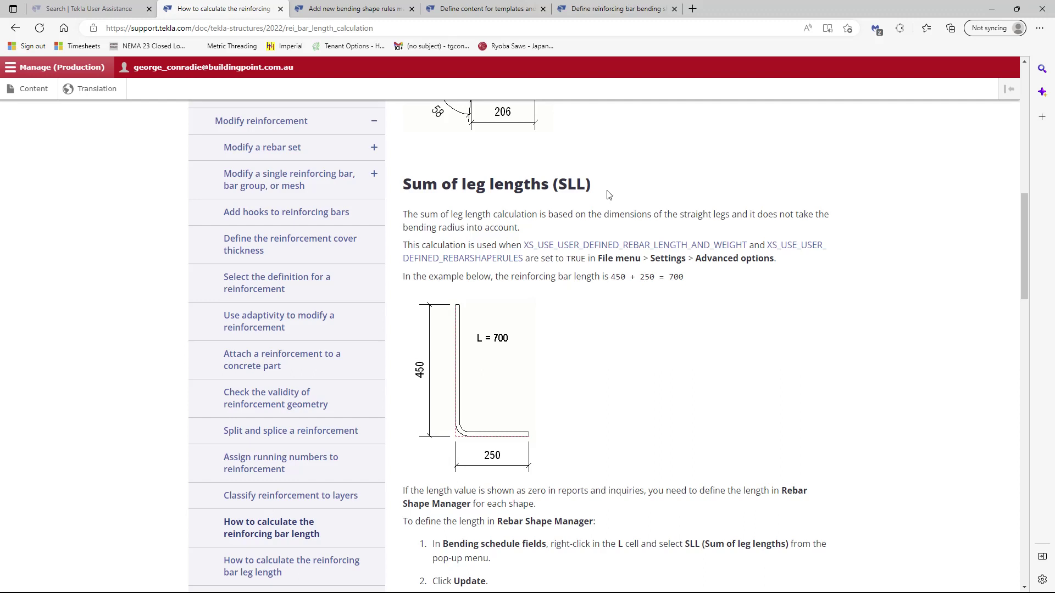
{"action": "scroll", "coordinate": [607, 194], "scroll_direction": "up", "scroll_amount": 4}
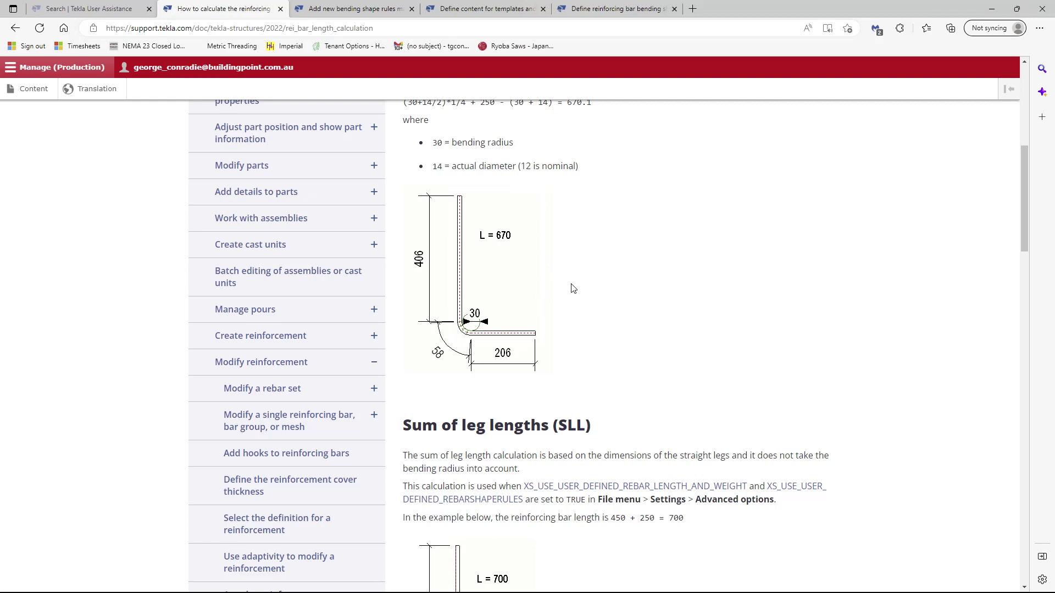
{"action": "scroll", "coordinate": [574, 288], "scroll_direction": "down", "scroll_amount": 6}
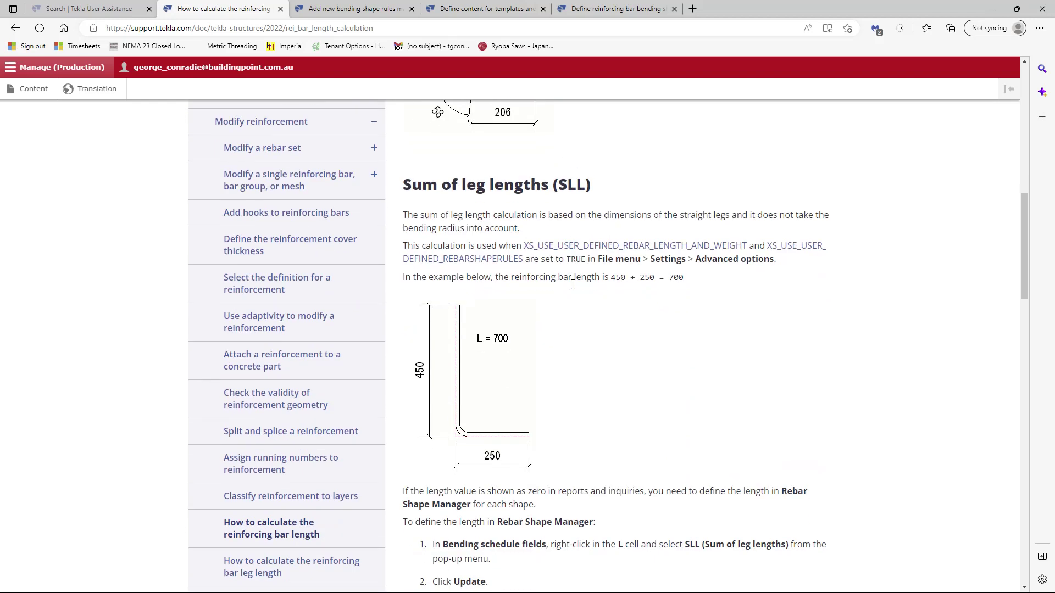
{"action": "scroll", "coordinate": [577, 299], "scroll_direction": "up", "scroll_amount": 2}
{"action": "scroll", "coordinate": [582, 300], "scroll_direction": "down", "scroll_amount": 2}
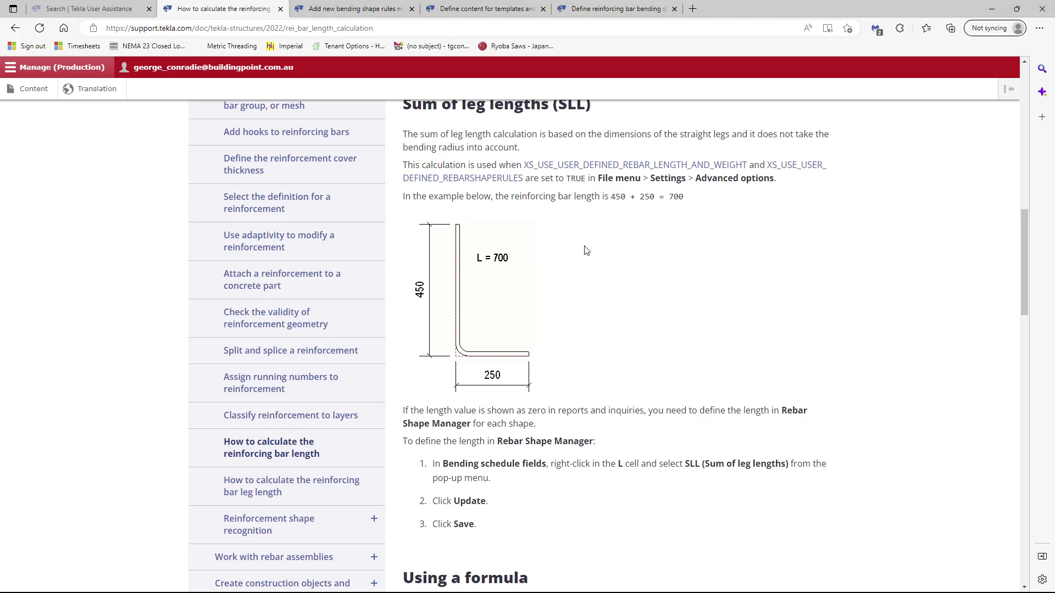
{"action": "scroll", "coordinate": [582, 256], "scroll_direction": "down", "scroll_amount": 7}
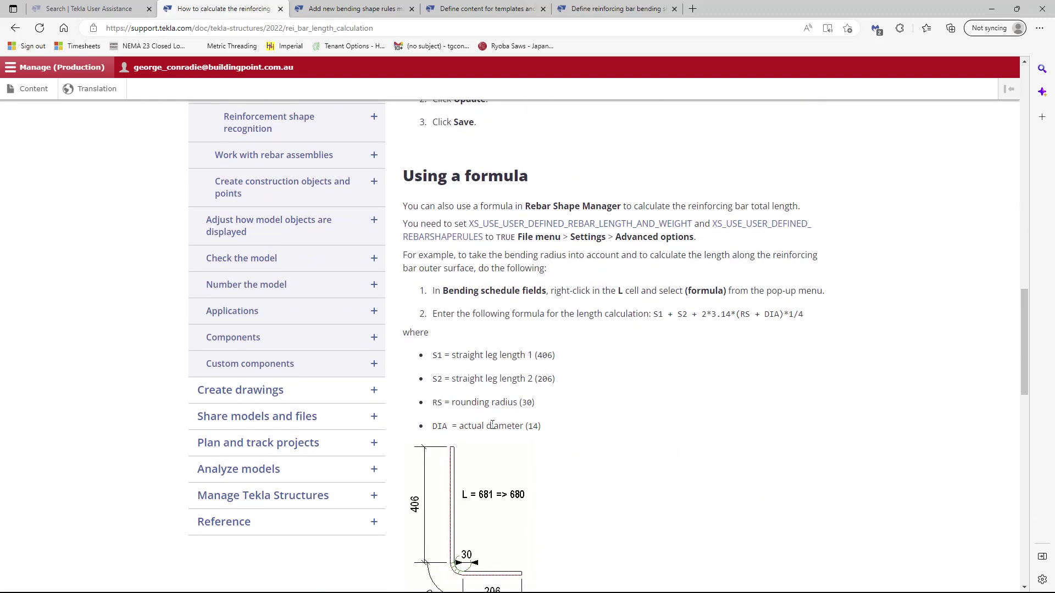
{"action": "key", "text": "alt+Tab"}
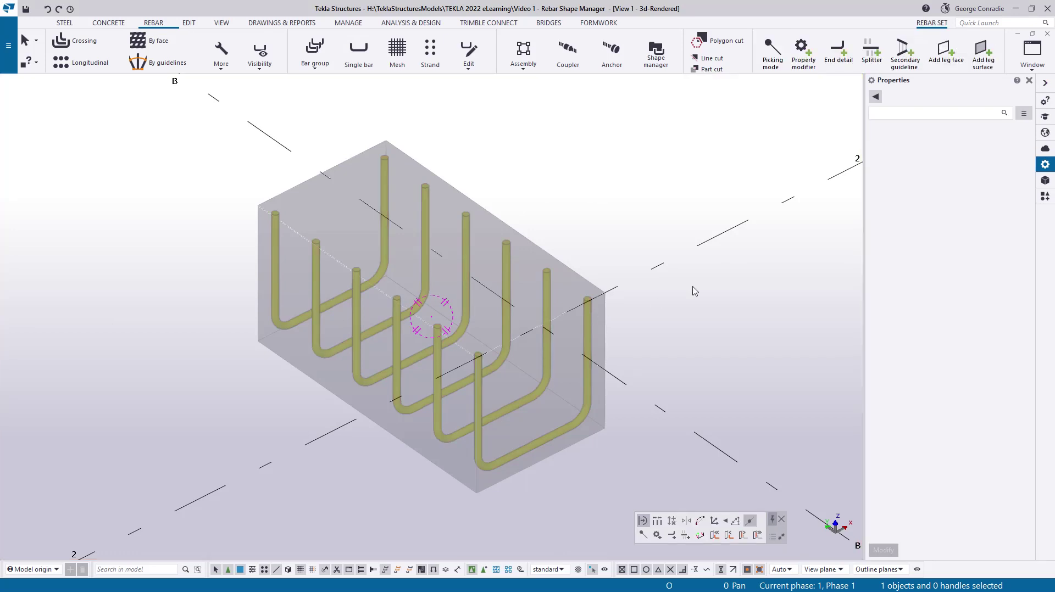
- Open Rebar Shape Manager for the rebar set, select the first listed bar, and examine the options available for bending schedule field D
{"action": "left_click", "coordinate": [656, 57]}
{"action": "left_click", "coordinate": [282, 126]}
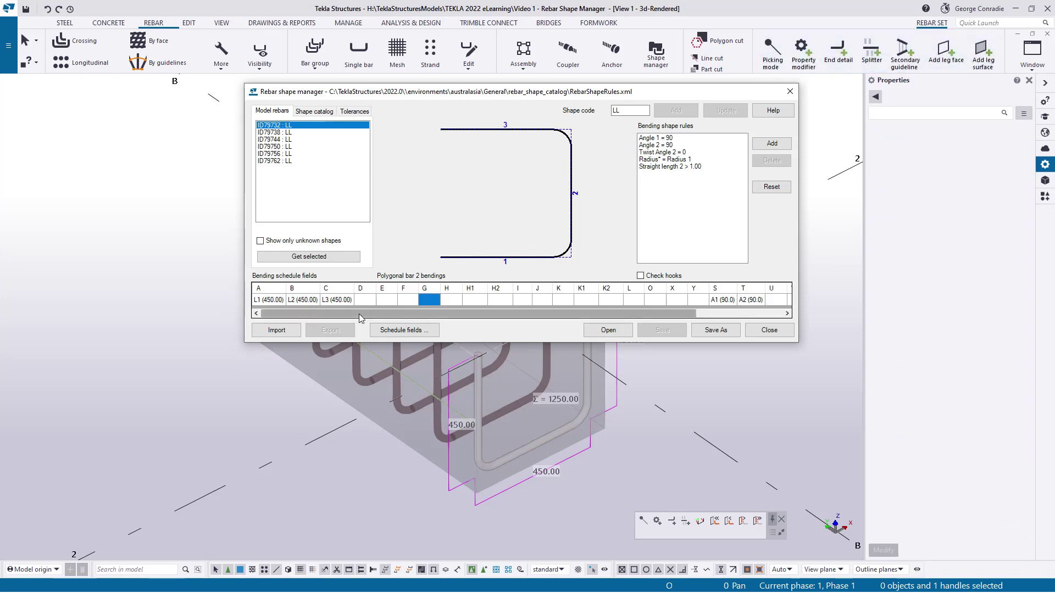
{"action": "left_click", "coordinate": [335, 300]}
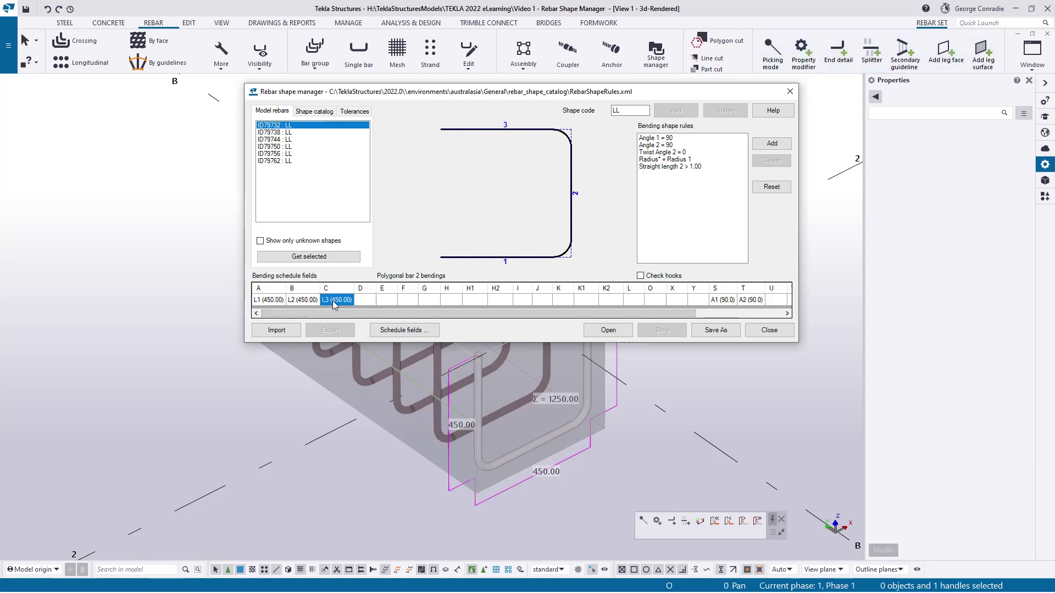
{"action": "left_click", "coordinate": [365, 300]}
{"action": "left_click", "coordinate": [366, 300]}
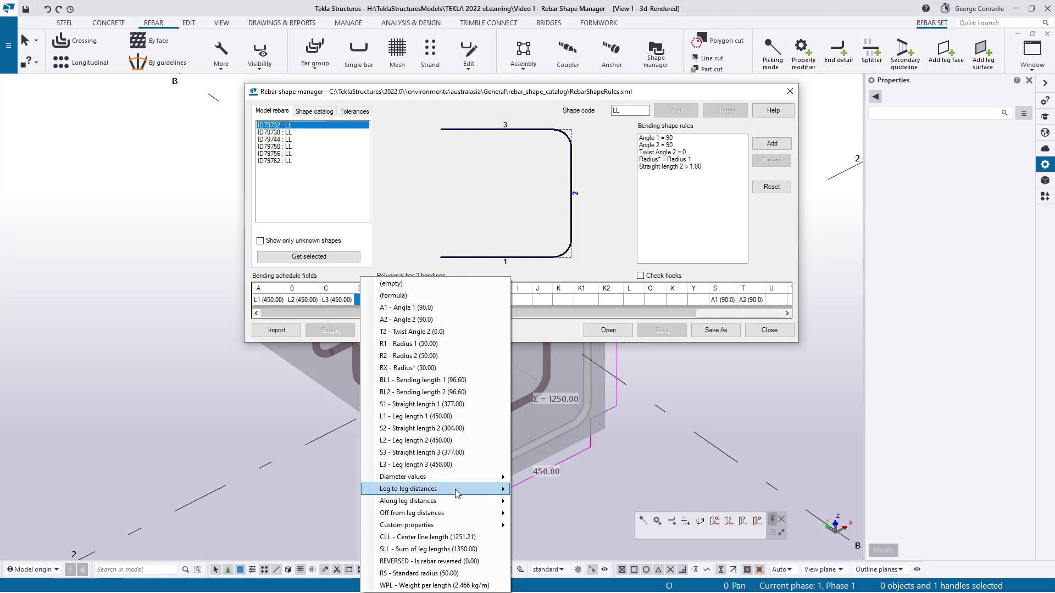
{"action": "mouse_move", "coordinate": [456, 493]}
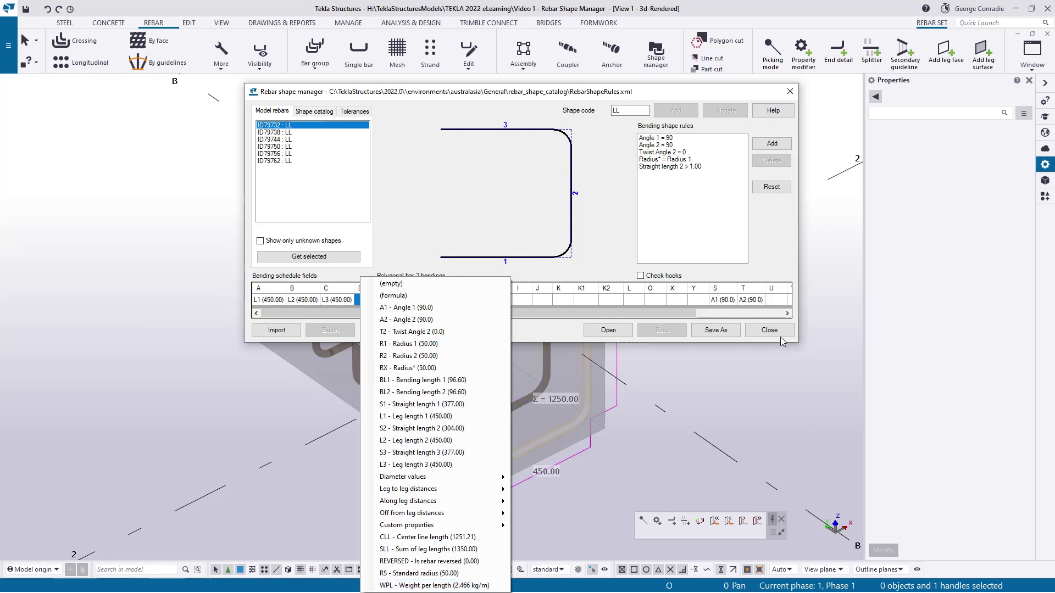
{"action": "left_click", "coordinate": [775, 330]}
- Inquire the reinforcing bar and check its weight in the rebar bending list
{"action": "right_click", "coordinate": [677, 349]}
{"action": "left_click", "coordinate": [703, 385]}
{"action": "left_click_drag", "start_coordinate": [392, 300], "coordinate": [447, 301]}
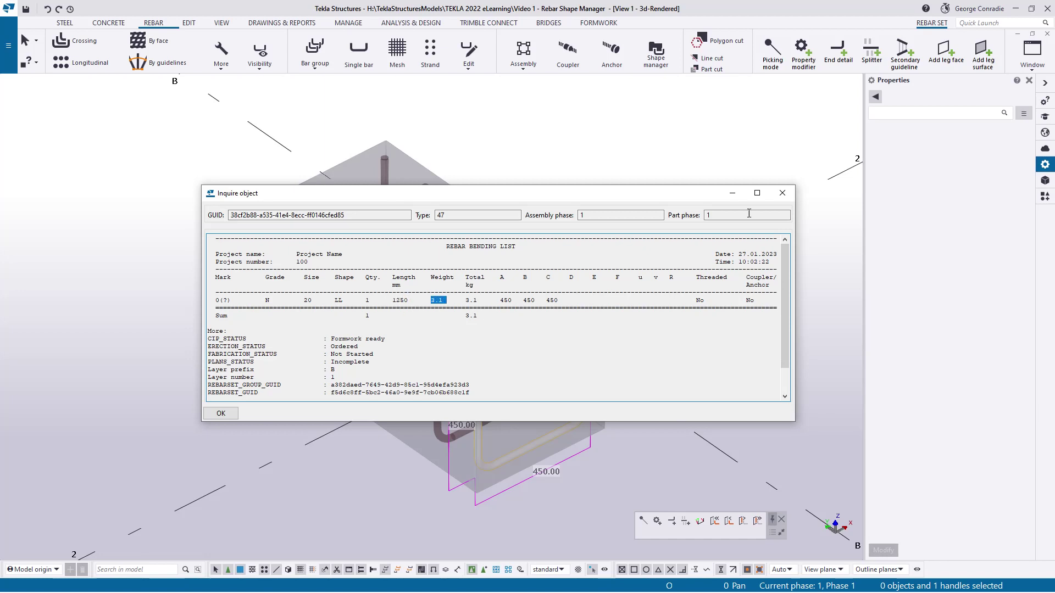
{"action": "left_click", "coordinate": [782, 193]}
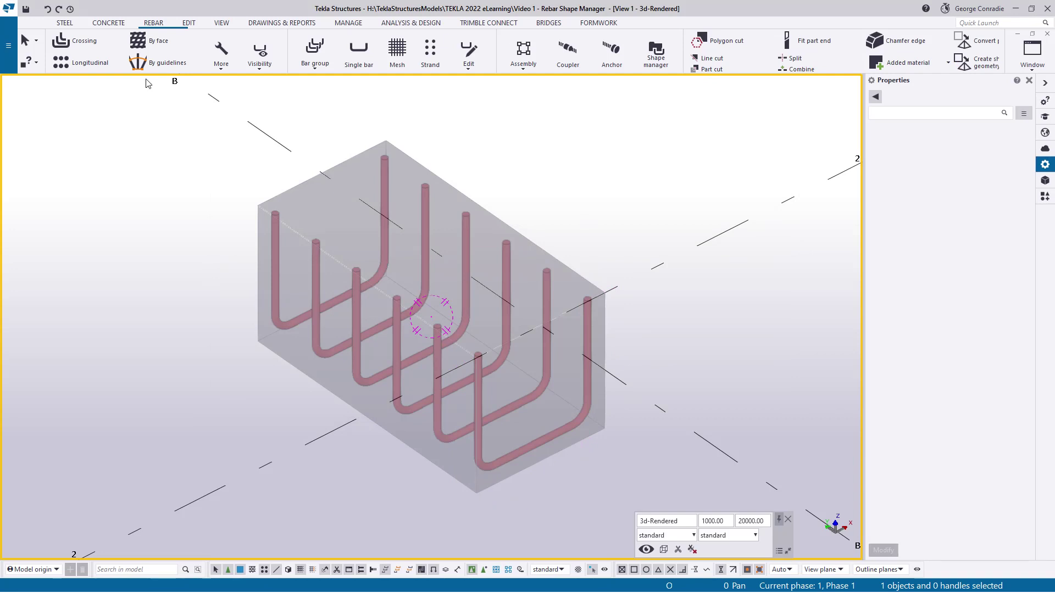
- Open the advanced options and search for "rebar" in all categories
{"action": "left_click", "coordinate": [7, 51]}
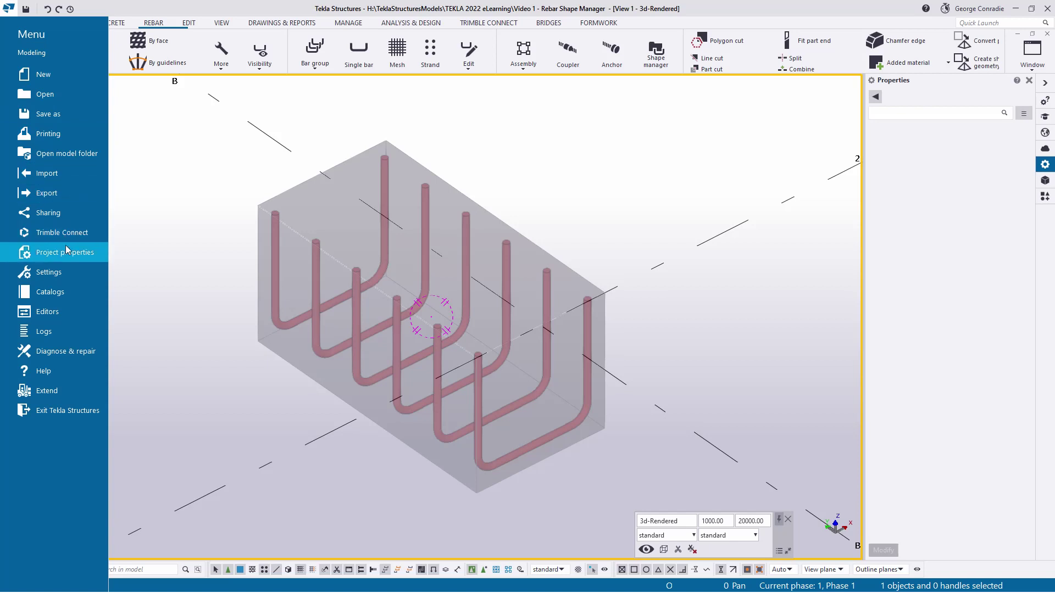
{"action": "left_click", "coordinate": [64, 273]}
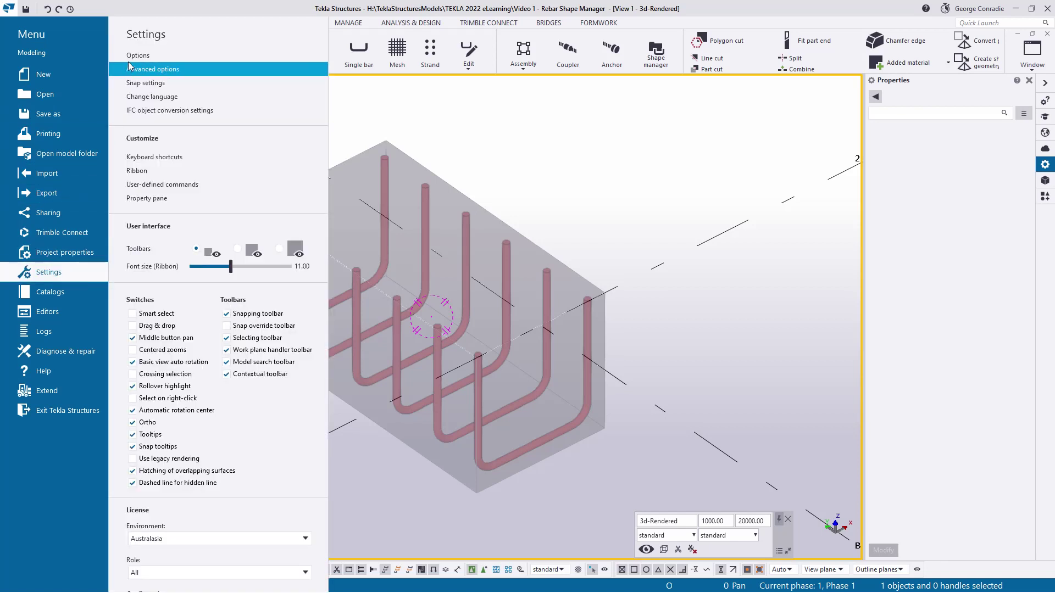
{"action": "left_click", "coordinate": [144, 69]}
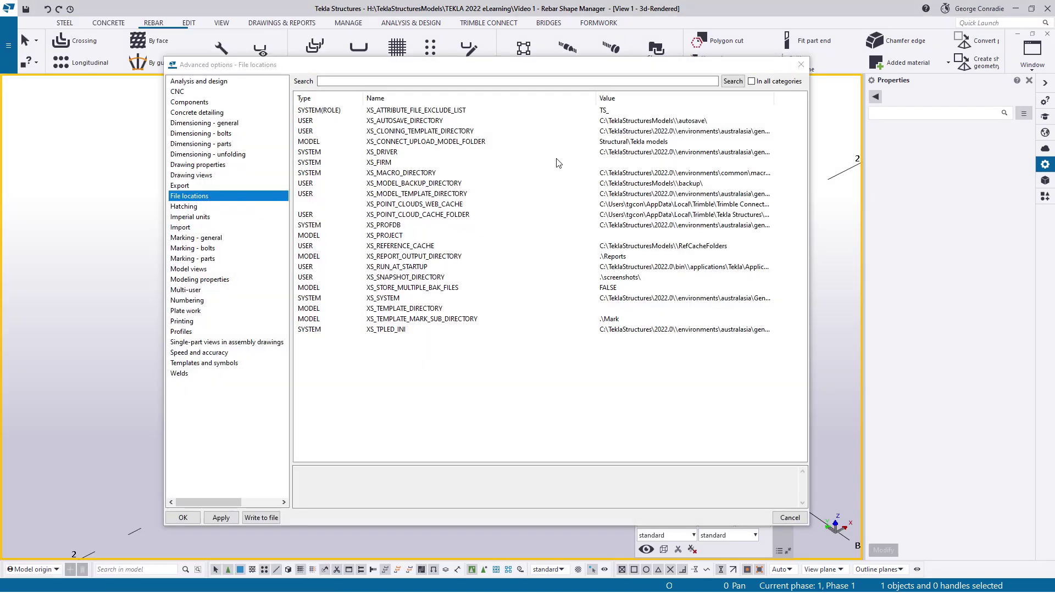
{"action": "left_click", "coordinate": [455, 82]}
{"action": "type", "text": "rebar"}
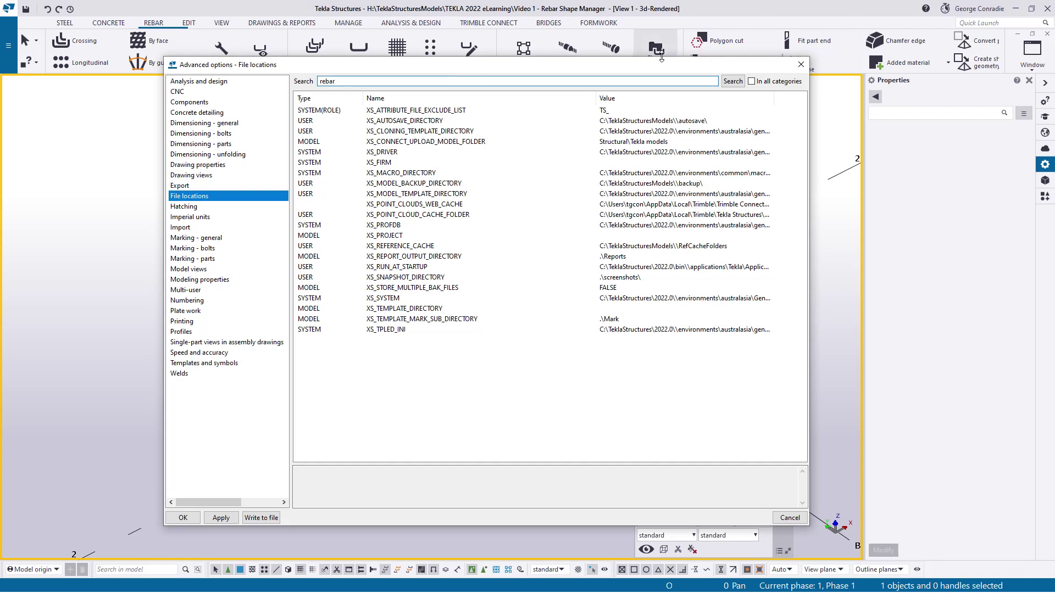
{"action": "left_click", "coordinate": [752, 81]}
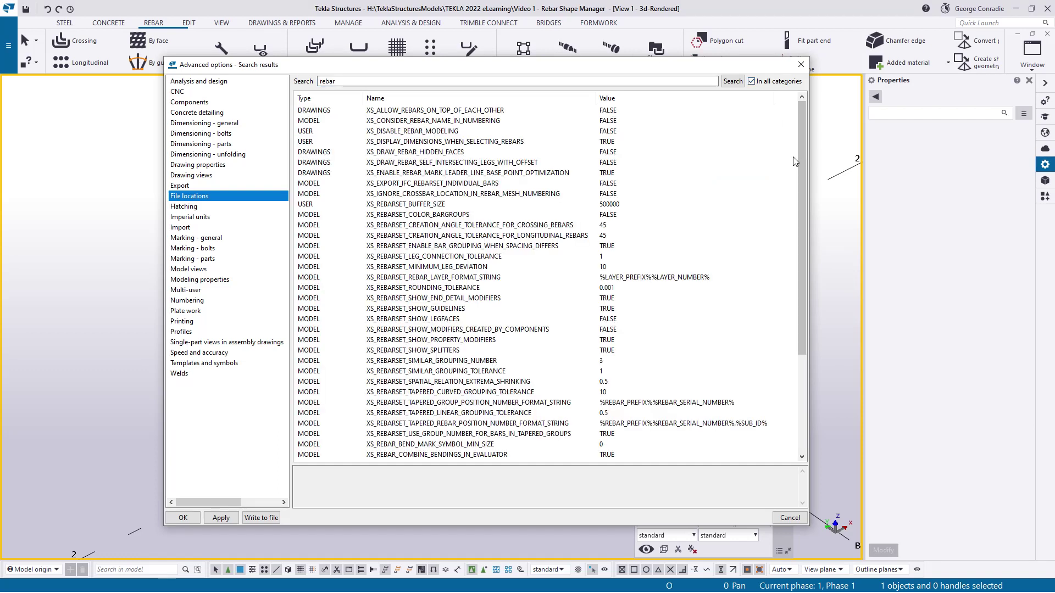
{"action": "left_click_drag", "start_coordinate": [802, 161], "coordinate": [800, 259]}
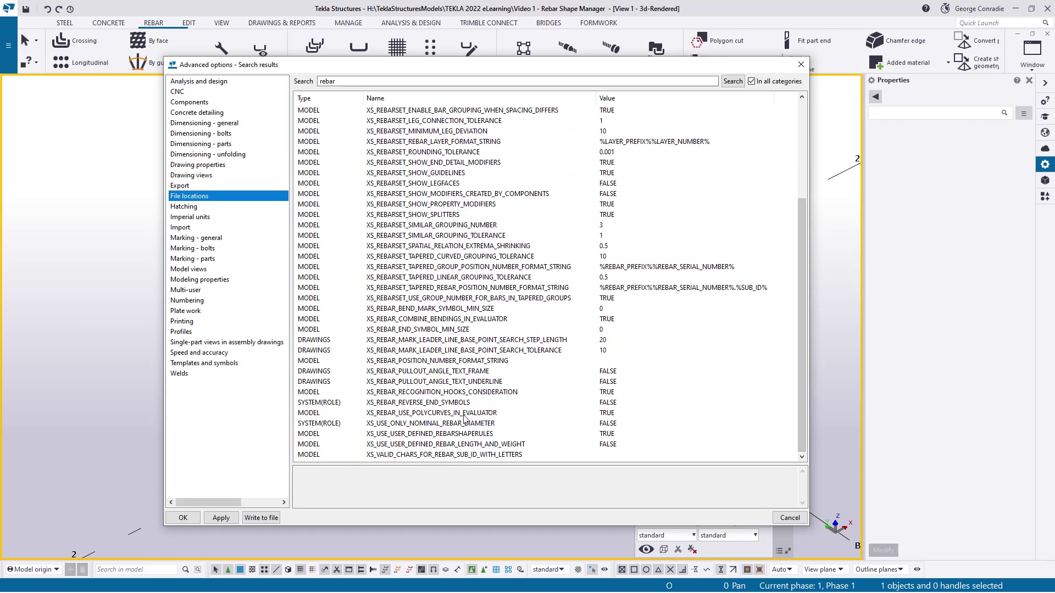
- Set the advanced option XS_USE_USER_DEFINED_REBAR_LENGTH_AND_WEIGHT to TRUE and apply the change
{"action": "left_click", "coordinate": [453, 445]}
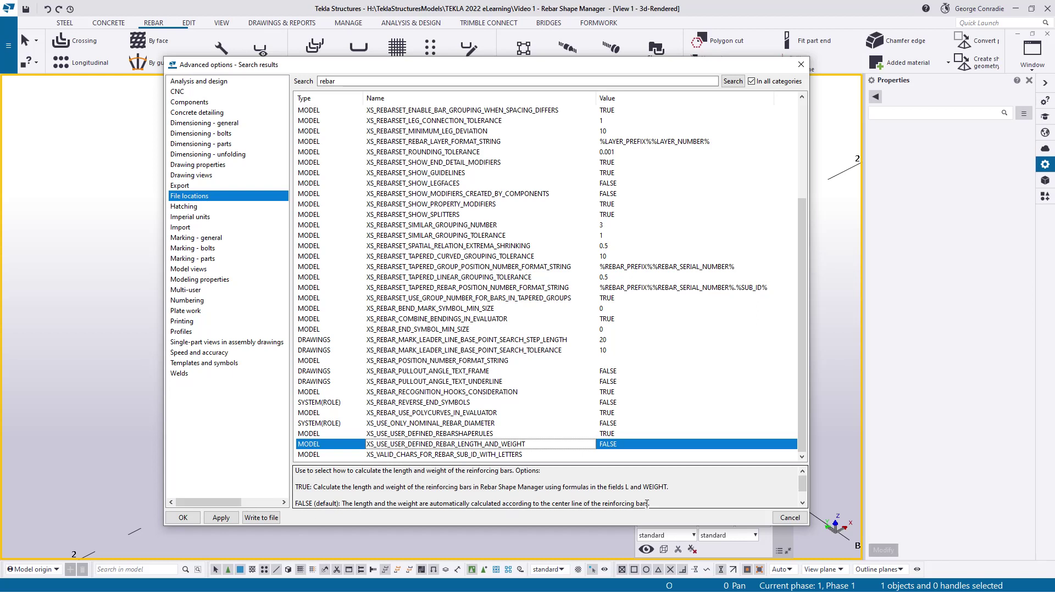
{"action": "left_click", "coordinate": [621, 449]}
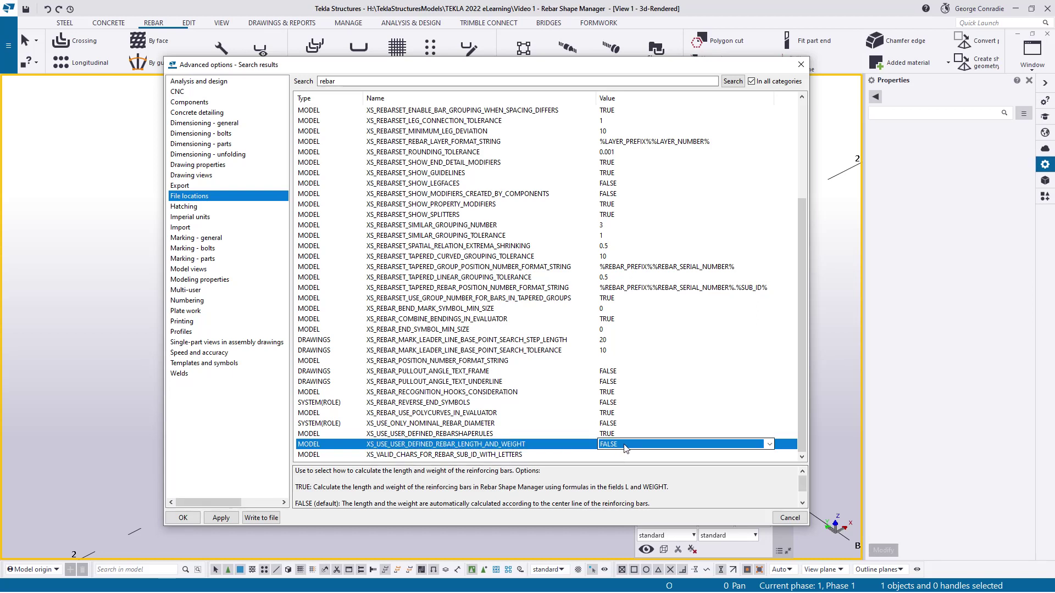
{"action": "left_click", "coordinate": [768, 444]}
{"action": "left_click", "coordinate": [665, 465]}
{"action": "left_click", "coordinate": [668, 457]}
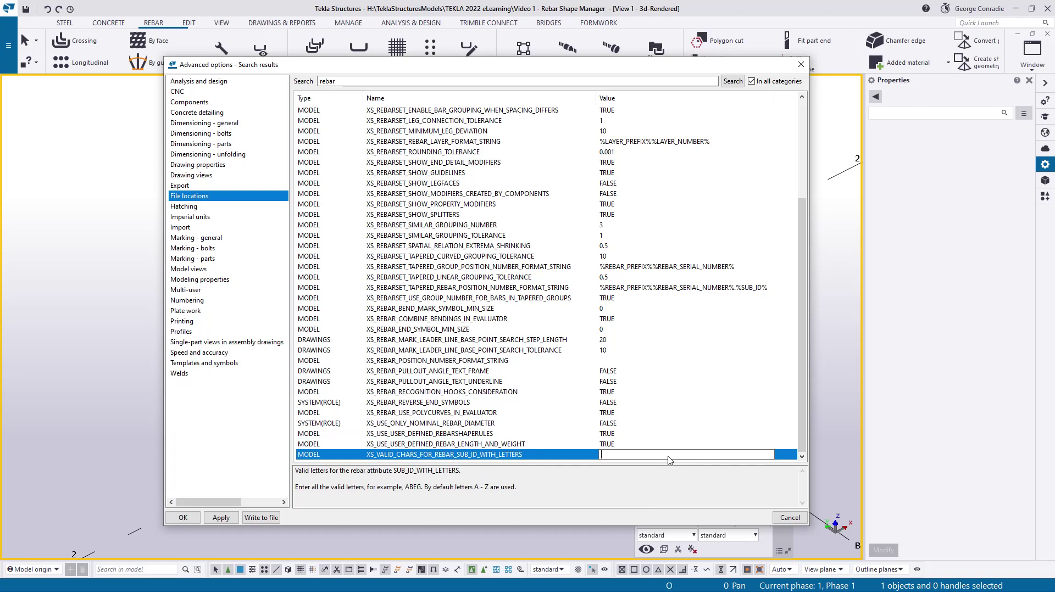
{"action": "left_click", "coordinate": [593, 445]}
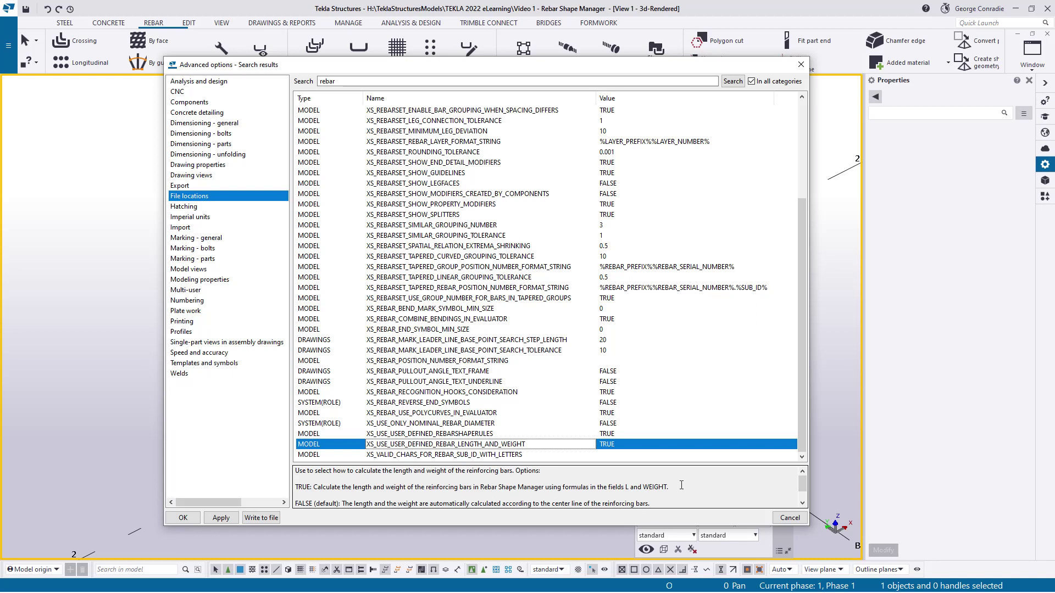
{"action": "left_click", "coordinate": [222, 518]}
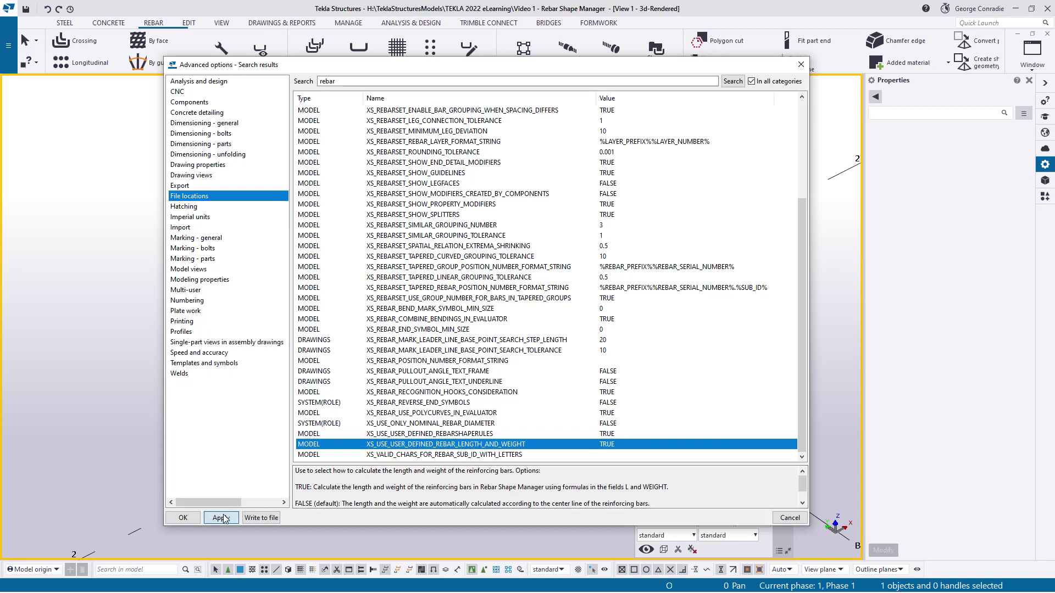
{"action": "left_click", "coordinate": [192, 516]}
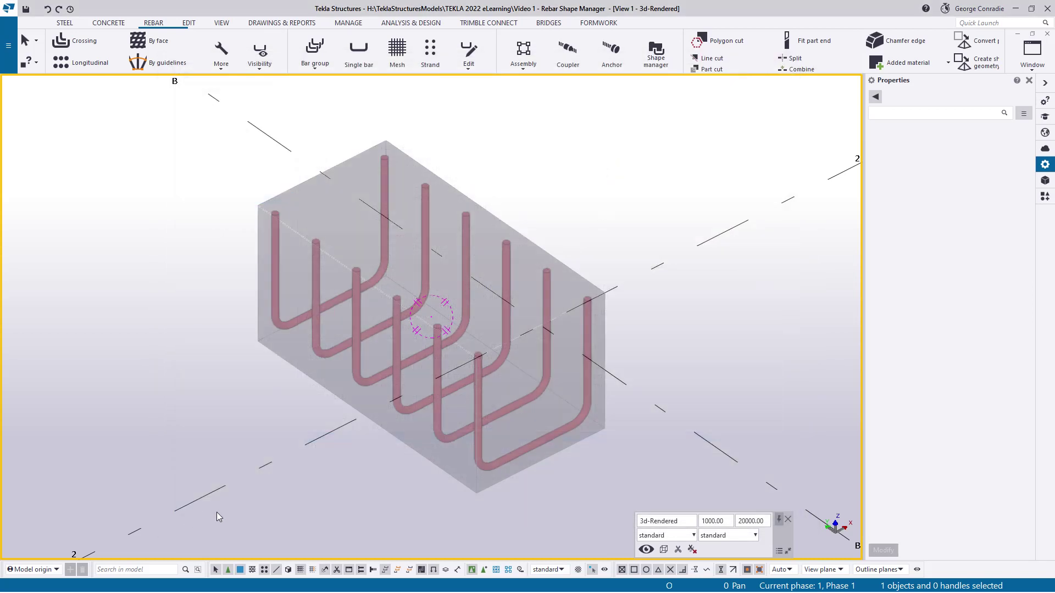
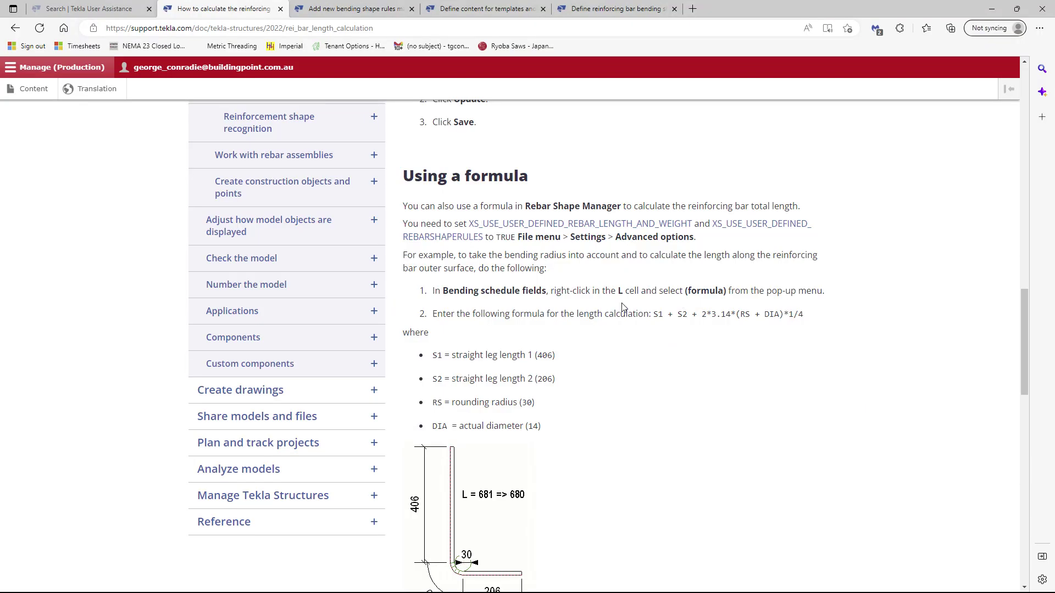
- Switch to the Tekla User Assistance page on adding bending shape rules manually and read the angle and twist angle option descriptions
{"action": "left_click", "coordinate": [371, 14]}
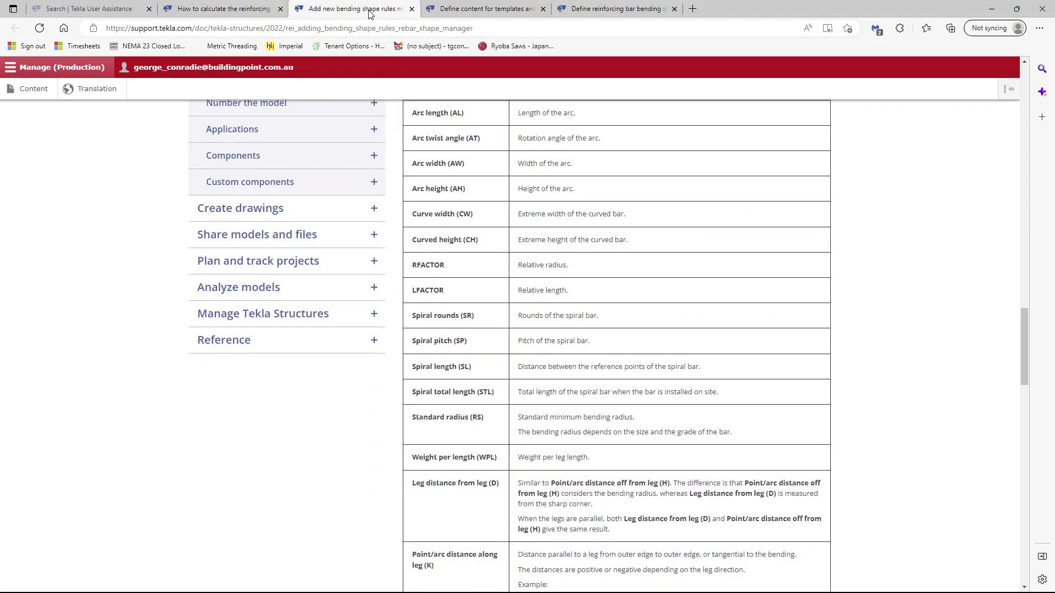
{"action": "scroll", "coordinate": [730, 365], "scroll_direction": "up", "scroll_amount": 10}
{"action": "scroll", "coordinate": [731, 363], "scroll_direction": "up", "scroll_amount": 15}
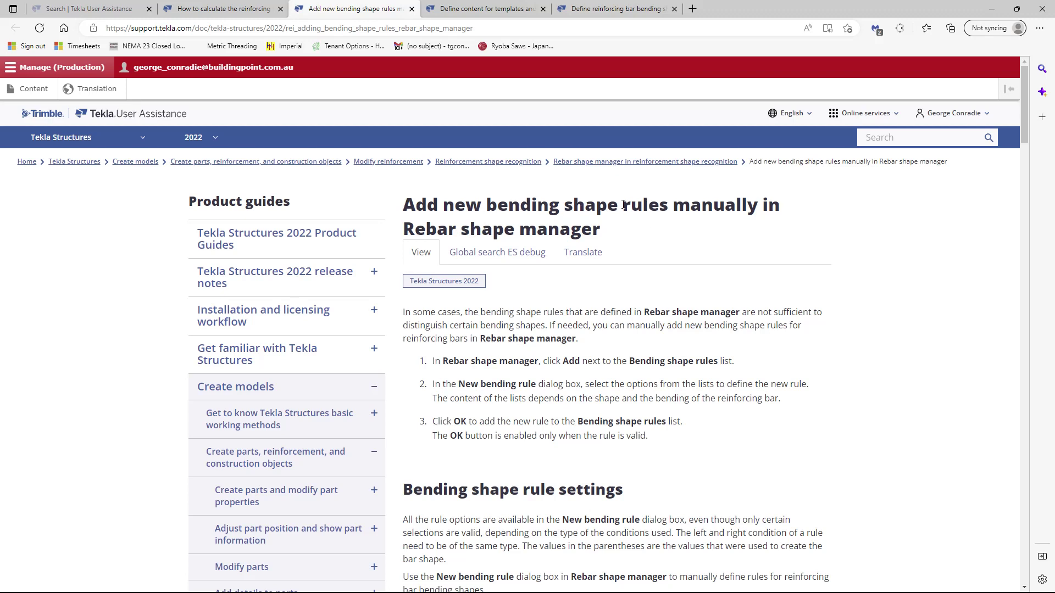
{"action": "scroll", "coordinate": [574, 284], "scroll_direction": "down", "scroll_amount": 7}
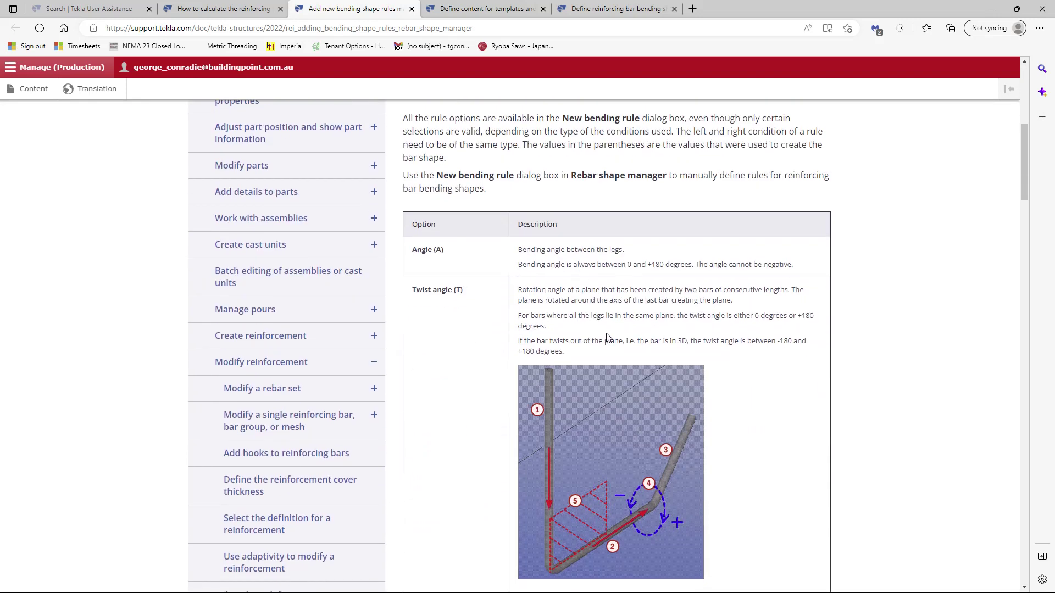
{"action": "scroll", "coordinate": [604, 335], "scroll_direction": "down", "scroll_amount": 1}
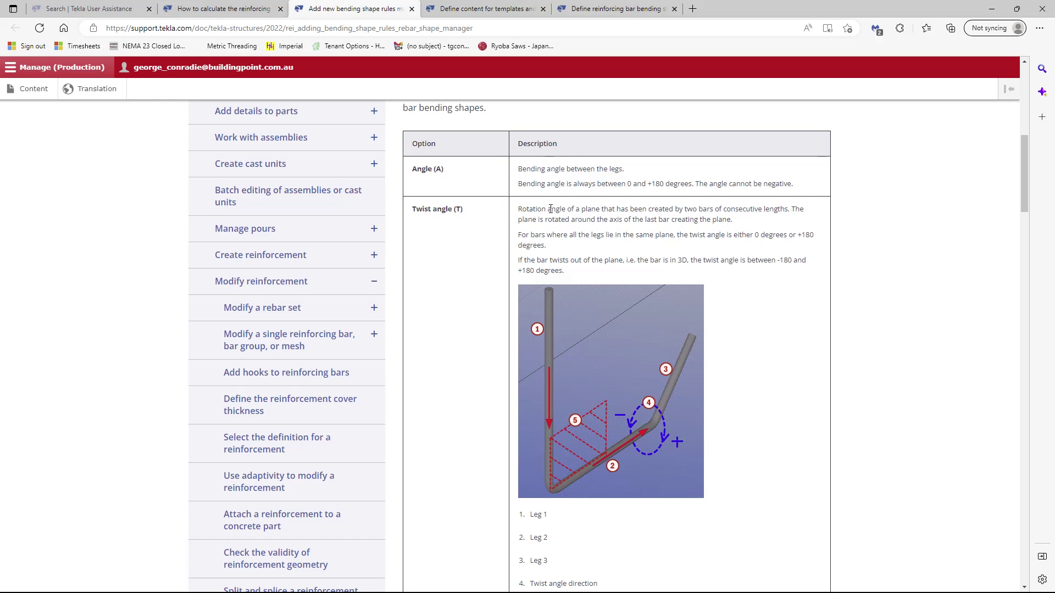
{"action": "scroll", "coordinate": [624, 367], "scroll_direction": "down", "scroll_amount": 5}
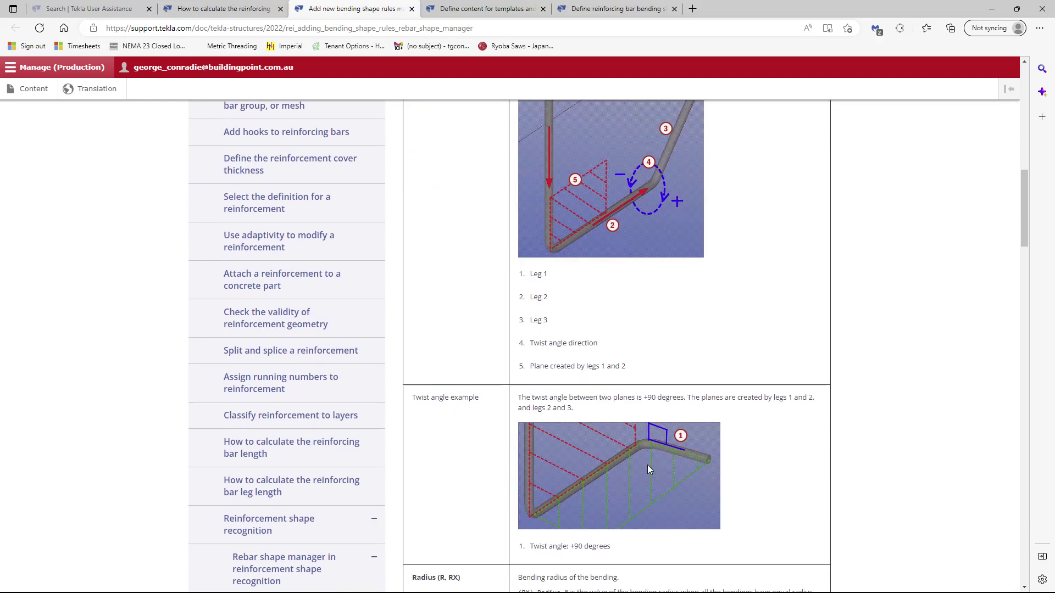
{"action": "scroll", "coordinate": [695, 387], "scroll_direction": "down", "scroll_amount": 3}
{"action": "scroll", "coordinate": [695, 387], "scroll_direction": "up", "scroll_amount": 6}
{"action": "scroll", "coordinate": [695, 387], "scroll_direction": "up", "scroll_amount": 4}
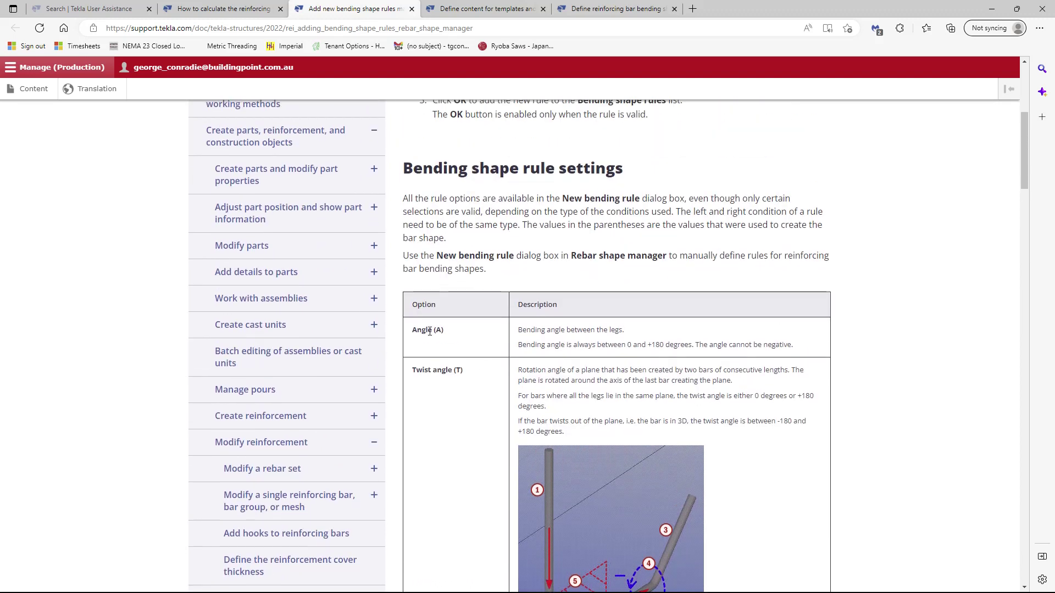
- Read the descriptions of the radius, length, SLL and WPL options in the rule settings table, and return to Tekla Structures
{"action": "scroll", "coordinate": [524, 401], "scroll_direction": "down", "scroll_amount": 12}
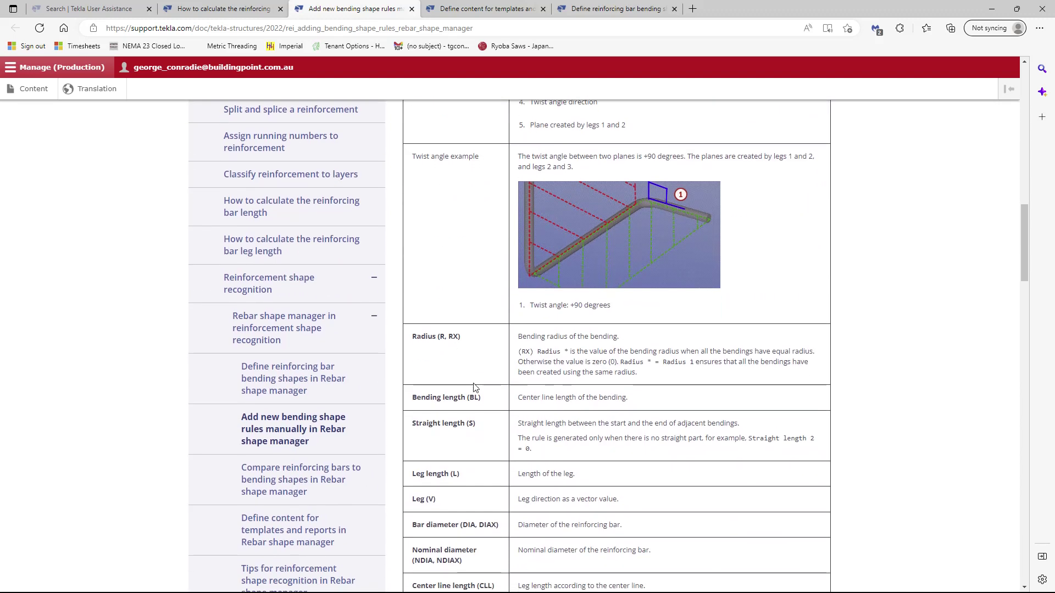
{"action": "scroll", "coordinate": [478, 427], "scroll_direction": "down", "scroll_amount": 3}
{"action": "scroll", "coordinate": [478, 427], "scroll_direction": "down", "scroll_amount": 1}
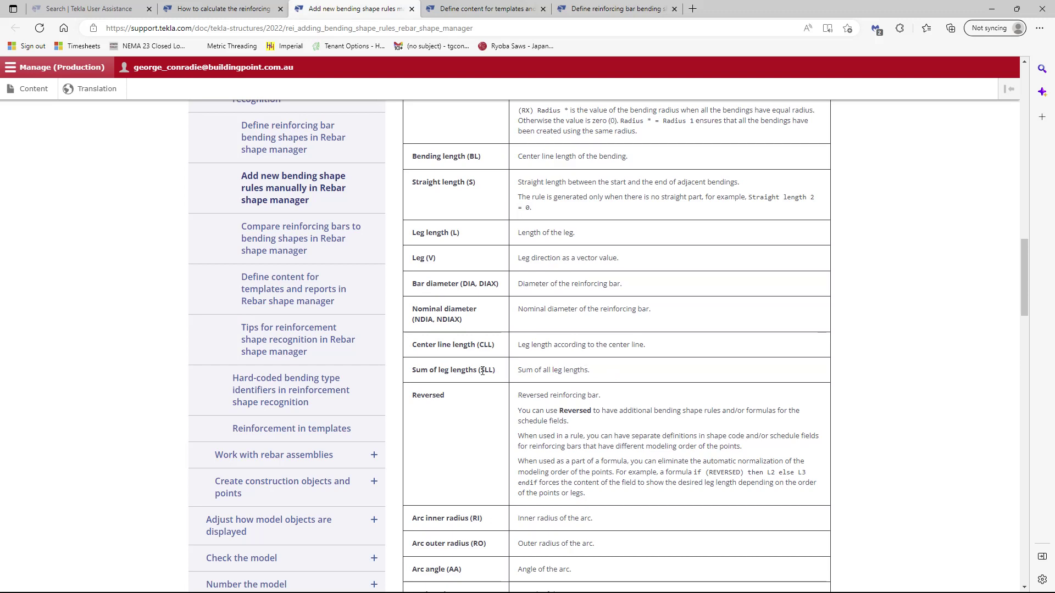
{"action": "left_click_drag", "start_coordinate": [486, 371], "coordinate": [490, 372]}
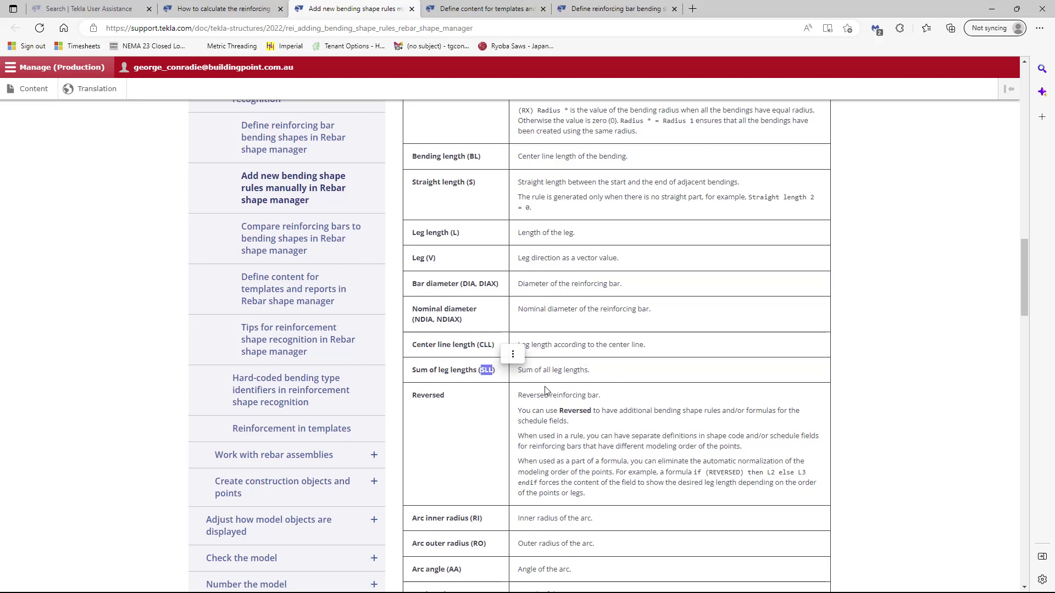
{"action": "scroll", "coordinate": [550, 388], "scroll_direction": "down", "scroll_amount": 3}
{"action": "scroll", "coordinate": [609, 396], "scroll_direction": "down", "scroll_amount": 4}
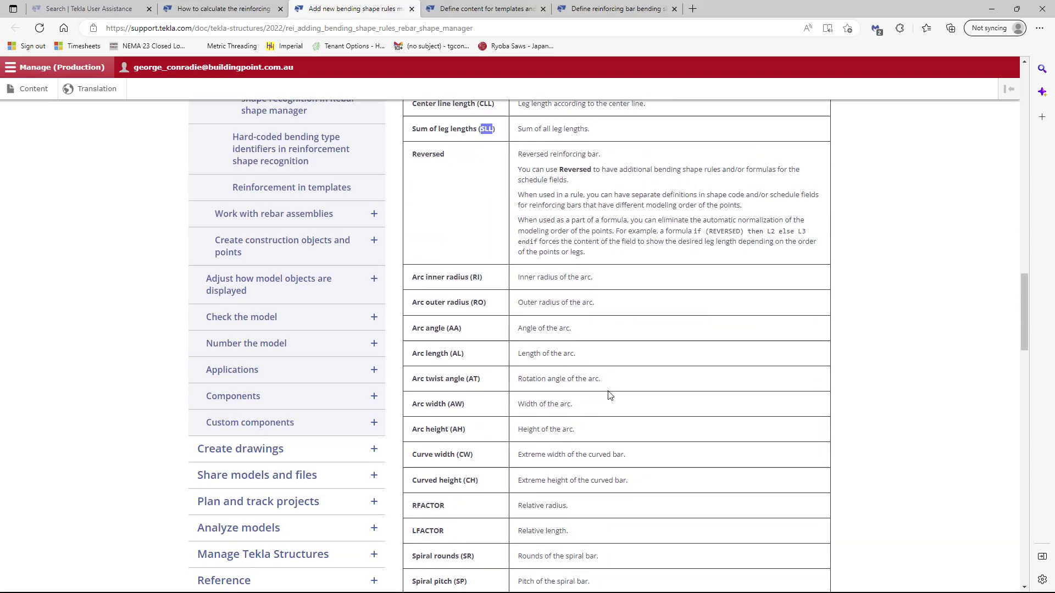
{"action": "scroll", "coordinate": [609, 396], "scroll_direction": "down", "scroll_amount": 3}
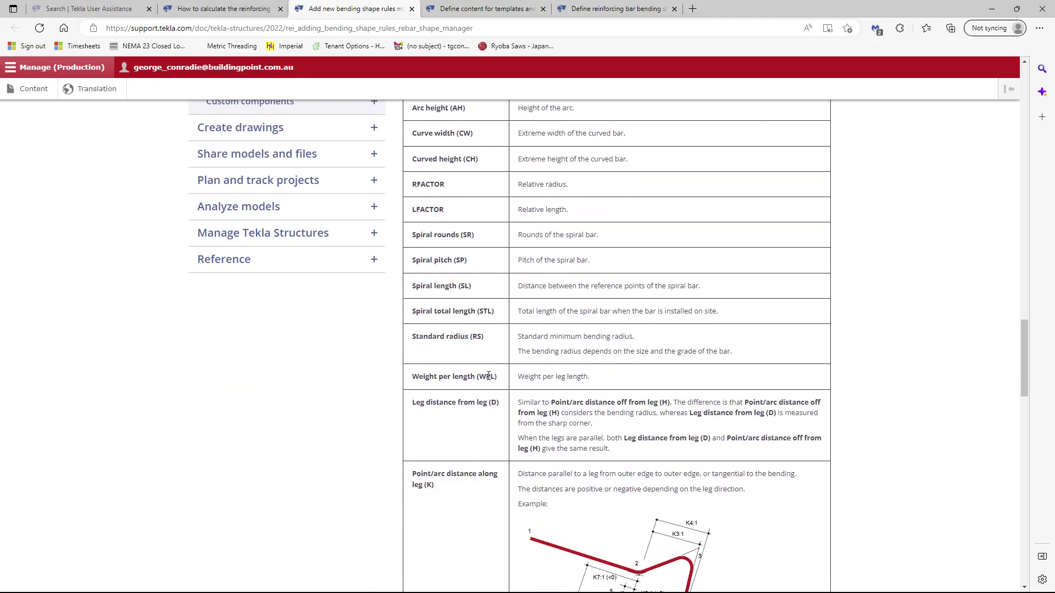
{"action": "left_click_drag", "start_coordinate": [482, 377], "coordinate": [493, 377]}
{"action": "left_click", "coordinate": [638, 386]}
{"action": "key", "text": "alt+Tab"}
{"action": "key", "text": "alt+Tab"}
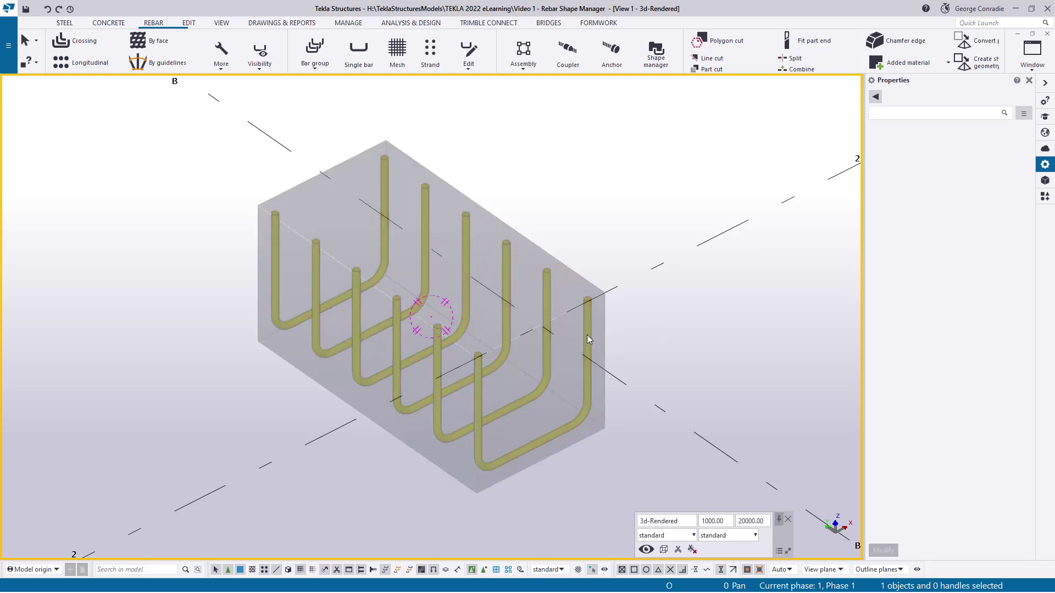
- Open Rebar Shape Manager for the rebar set and set the first LL bar's L schedule field to SLL - Sum of leg lengths
{"action": "left_click", "coordinate": [586, 335]}
{"action": "left_click", "coordinate": [656, 53]}
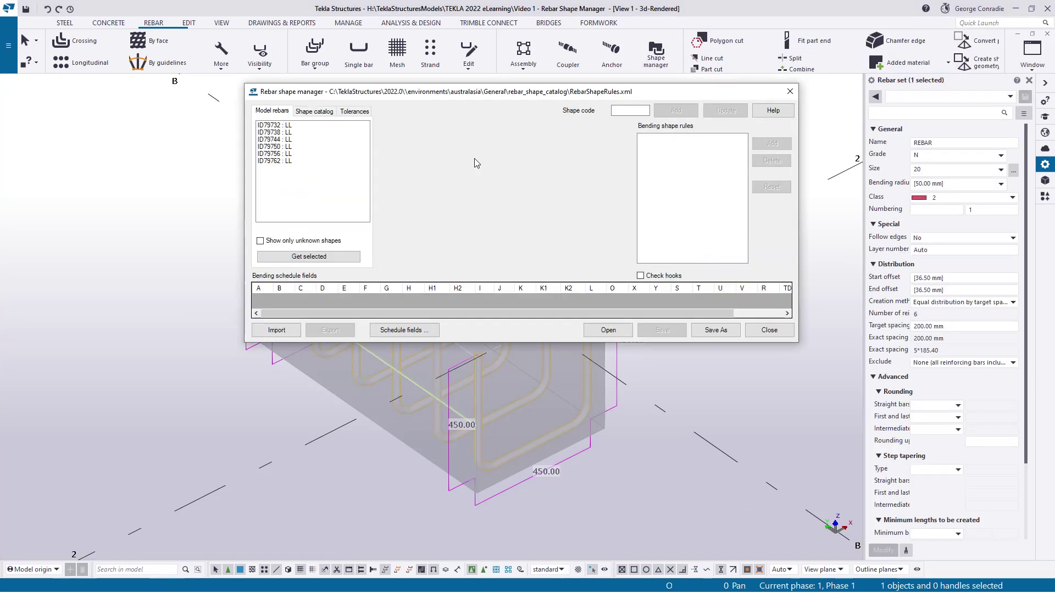
{"action": "left_click", "coordinate": [291, 126]}
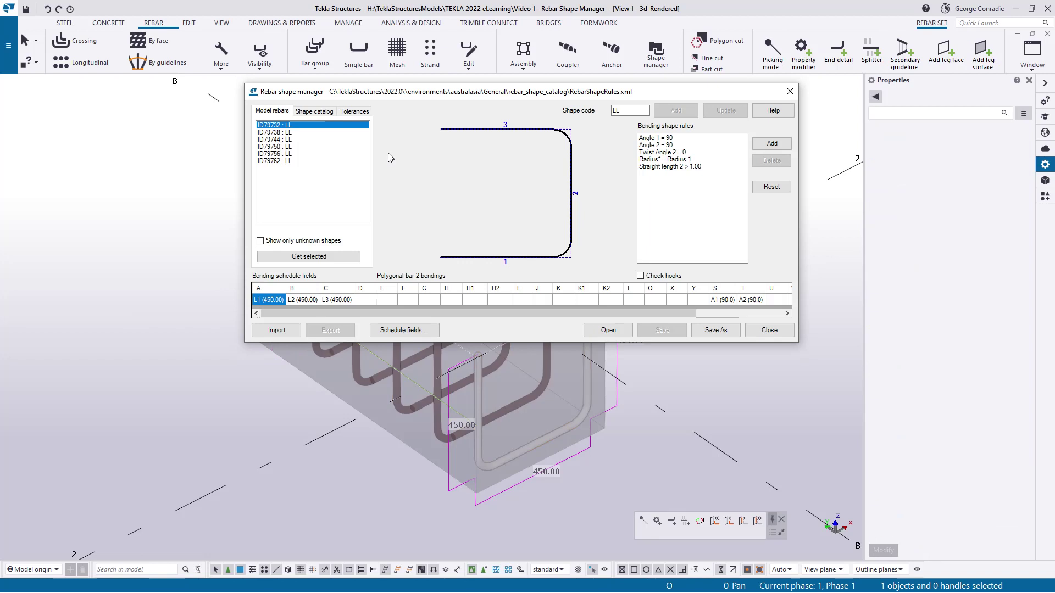
{"action": "left_click", "coordinate": [610, 300]}
{"action": "left_click", "coordinate": [632, 301]}
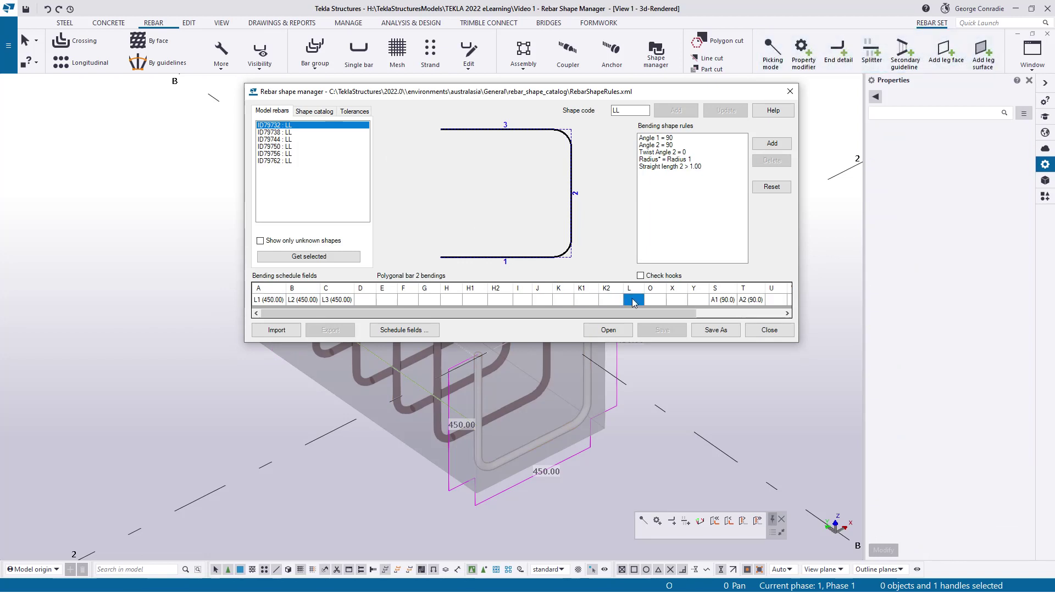
{"action": "left_click", "coordinate": [633, 301]}
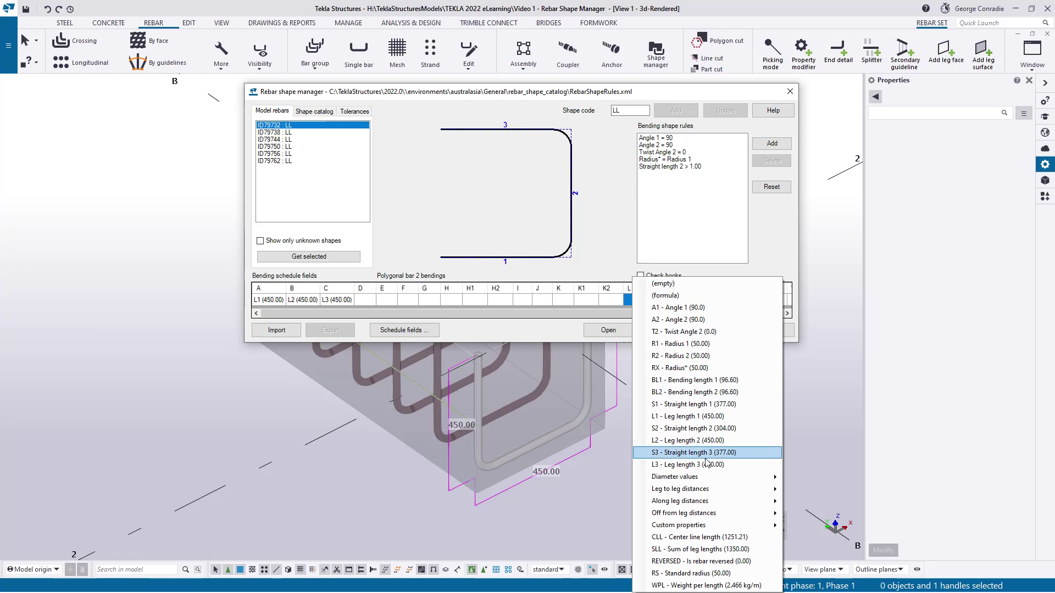
{"action": "left_click", "coordinate": [710, 550]}
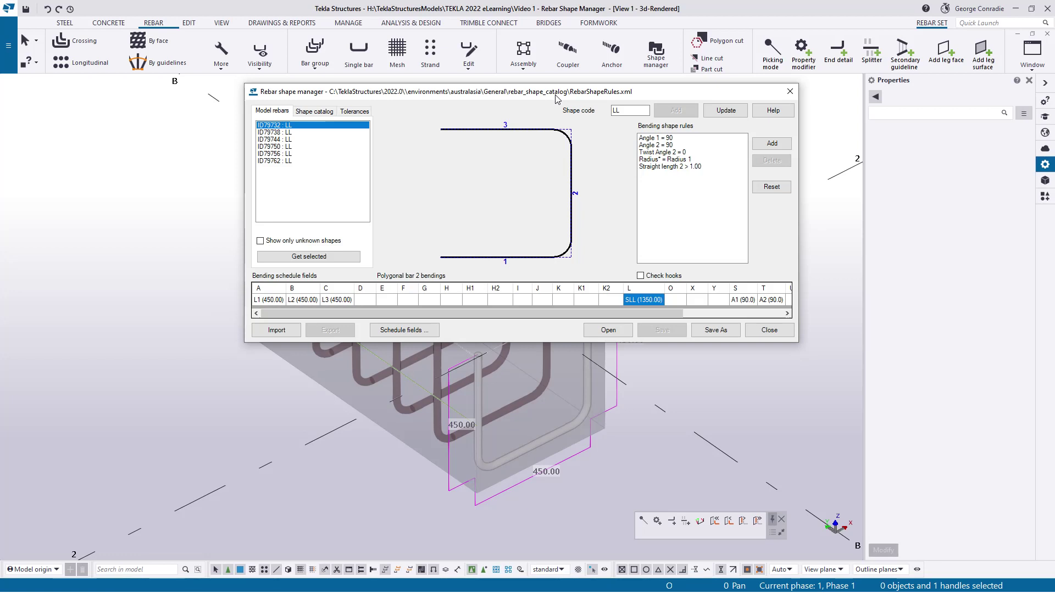
- Update the LL shape and save the rules as RebarShapeRules.xml in the Video 1 - Rebar Shape Manager model folder, closing Rebar Shape Manager
{"action": "left_click", "coordinate": [718, 300]}
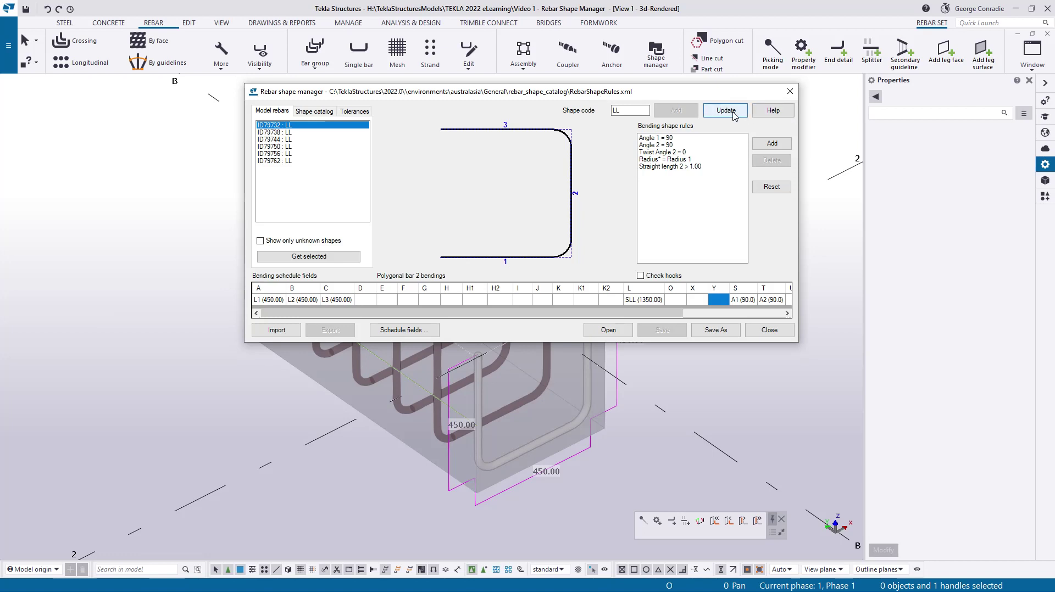
{"action": "left_click", "coordinate": [716, 330]}
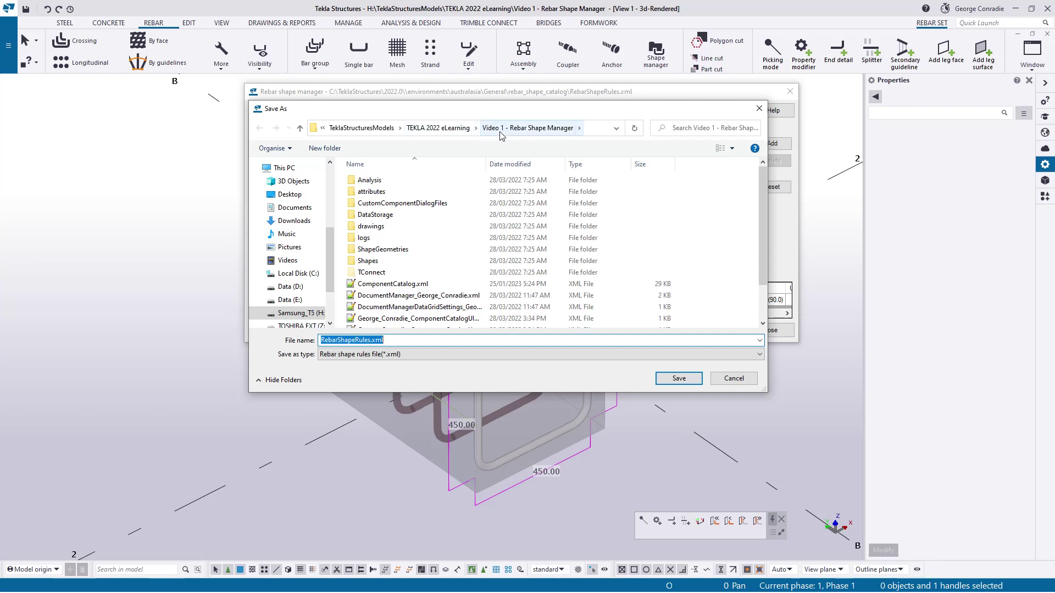
{"action": "left_click", "coordinate": [406, 341]}
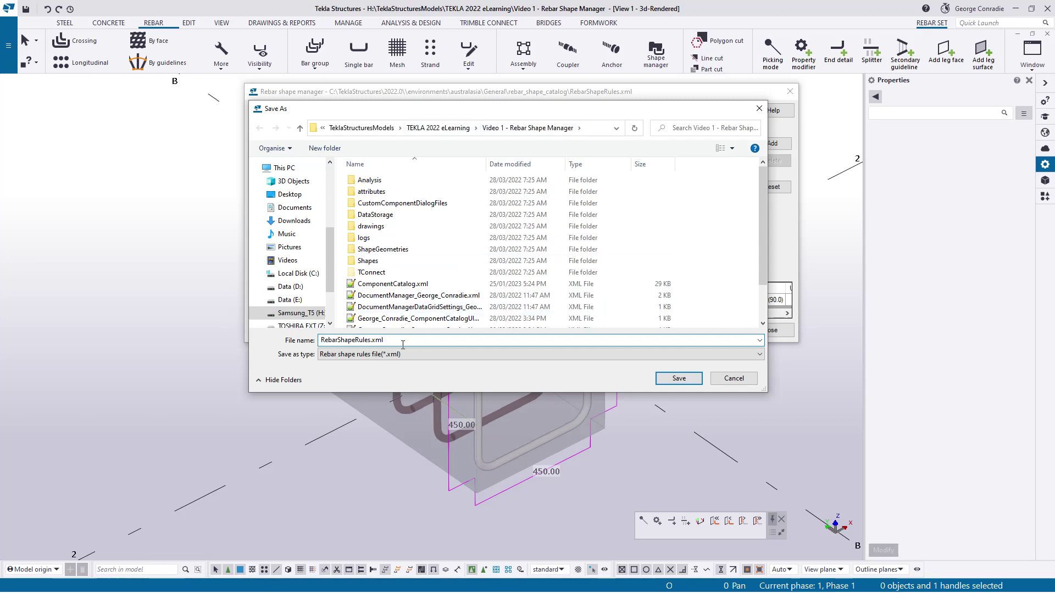
{"action": "left_click", "coordinate": [685, 379]}
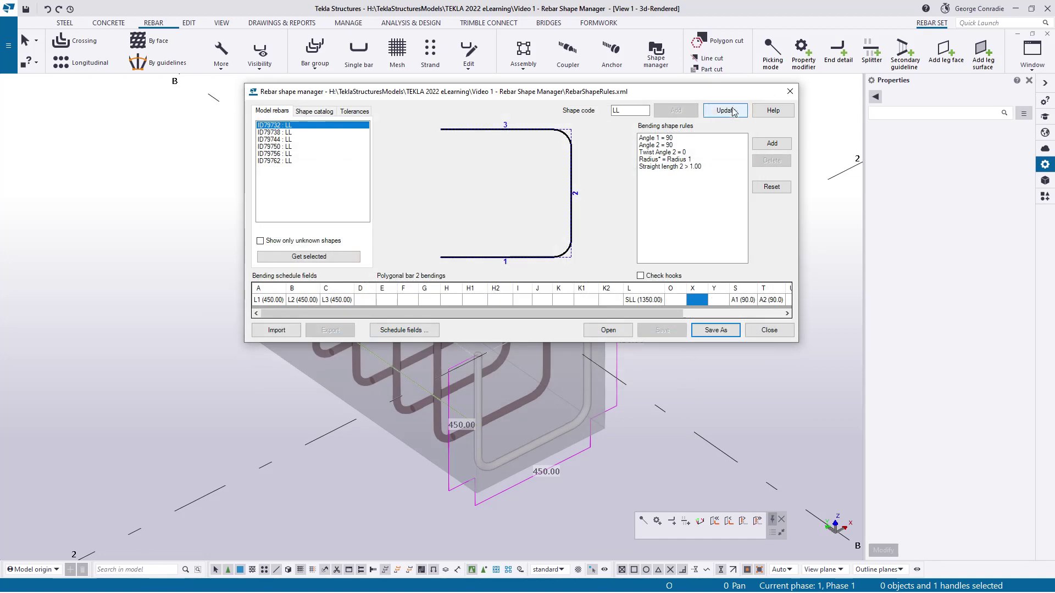
{"action": "left_click", "coordinate": [662, 329]}
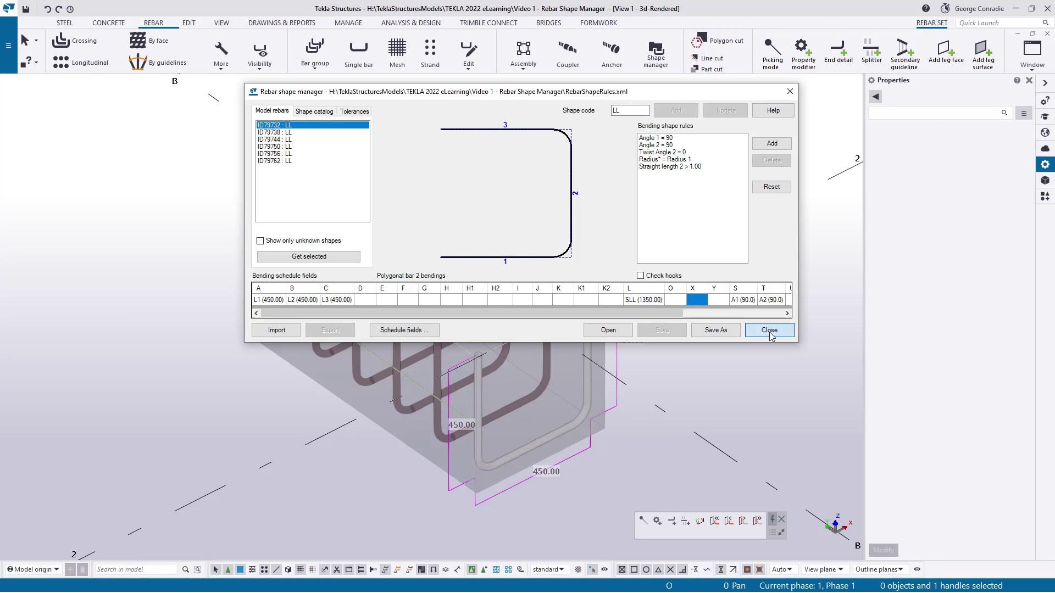
{"action": "left_click", "coordinate": [769, 331]}
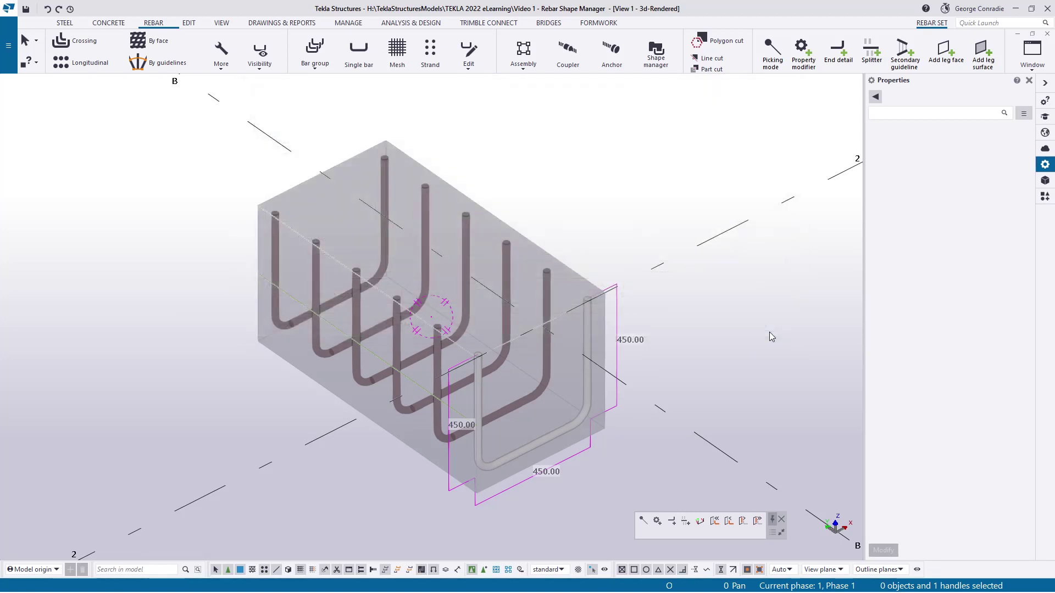
- Inquire the rebar set to check the length and weight in its bending list, and close the report
{"action": "right_click", "coordinate": [589, 331]}
{"action": "left_click", "coordinate": [588, 319]}
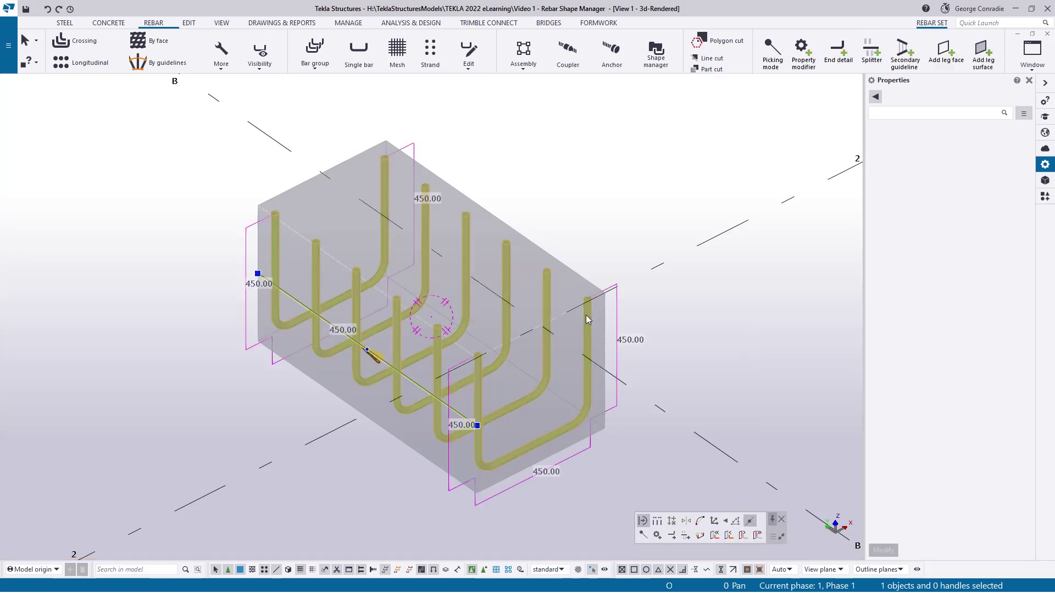
{"action": "right_click", "coordinate": [588, 320]}
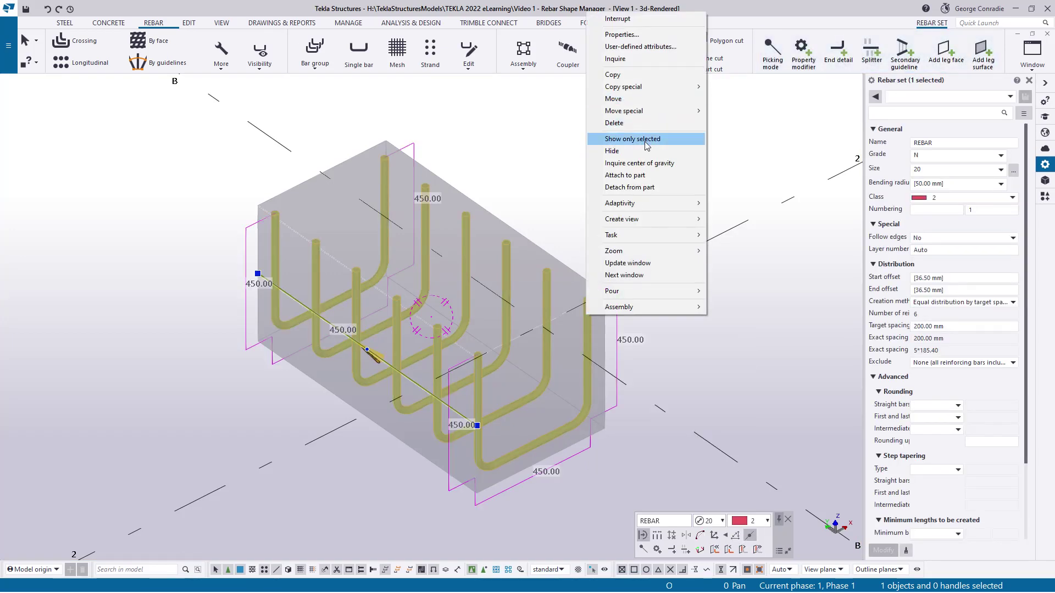
{"action": "left_click", "coordinate": [654, 59]}
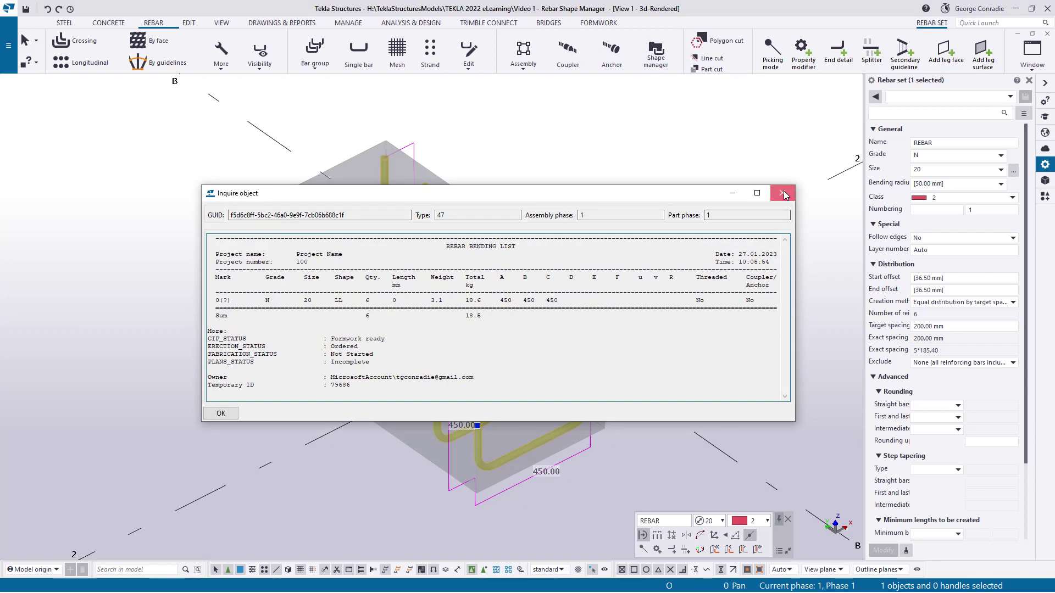
{"action": "left_click", "coordinate": [782, 193]}
{"action": "key", "text": "Escape"}
- Reopen the Video 1 - Rebar Shape Manager model from the recent models and maximize its View 1 - 3d-Rendered
{"action": "left_click", "coordinate": [7, 52]}
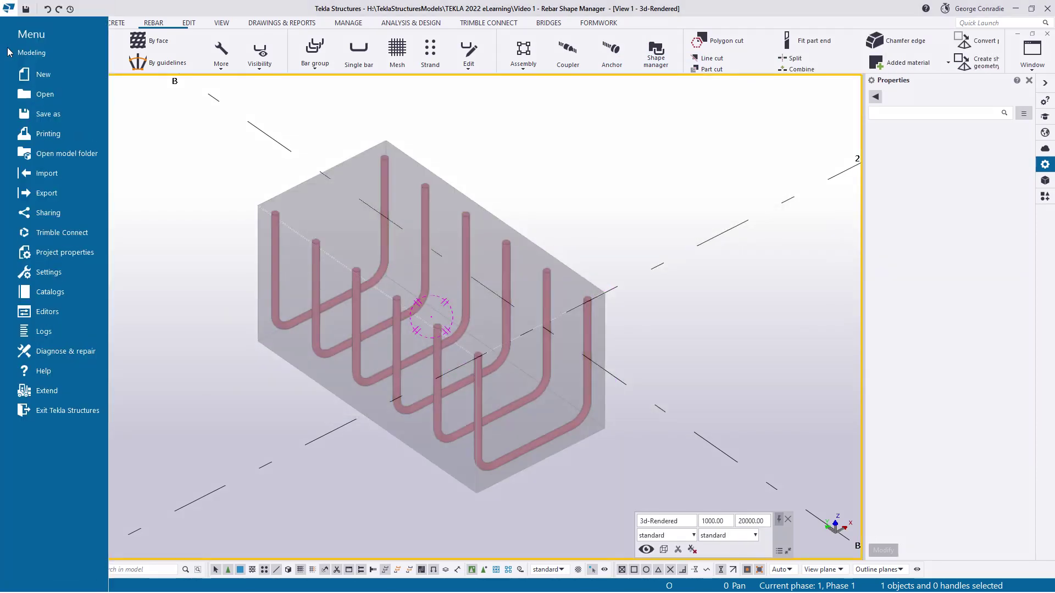
{"action": "left_click", "coordinate": [60, 94]}
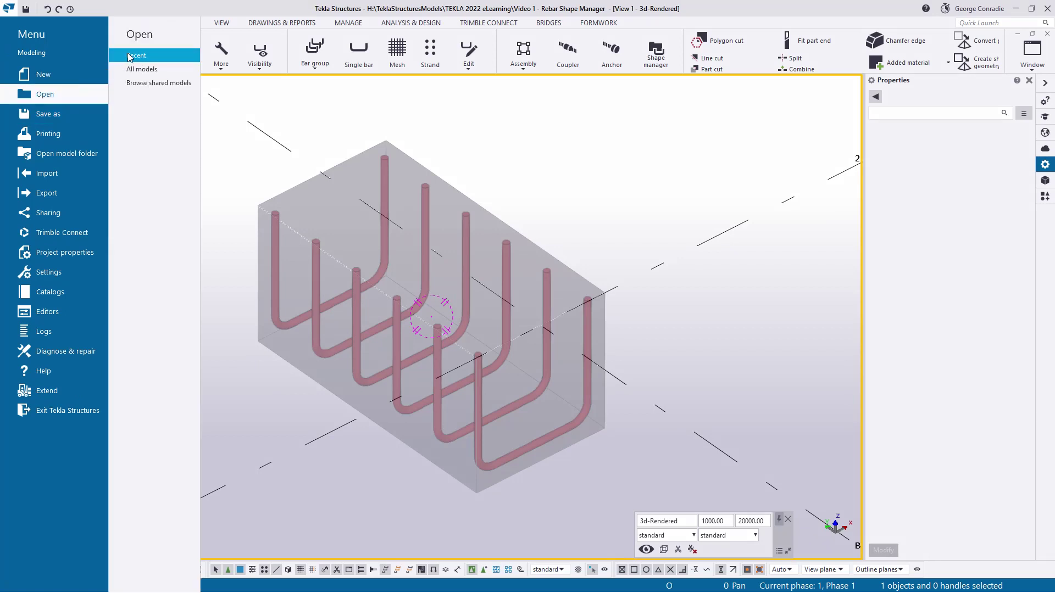
{"action": "left_click", "coordinate": [129, 57]}
{"action": "left_click", "coordinate": [234, 118]}
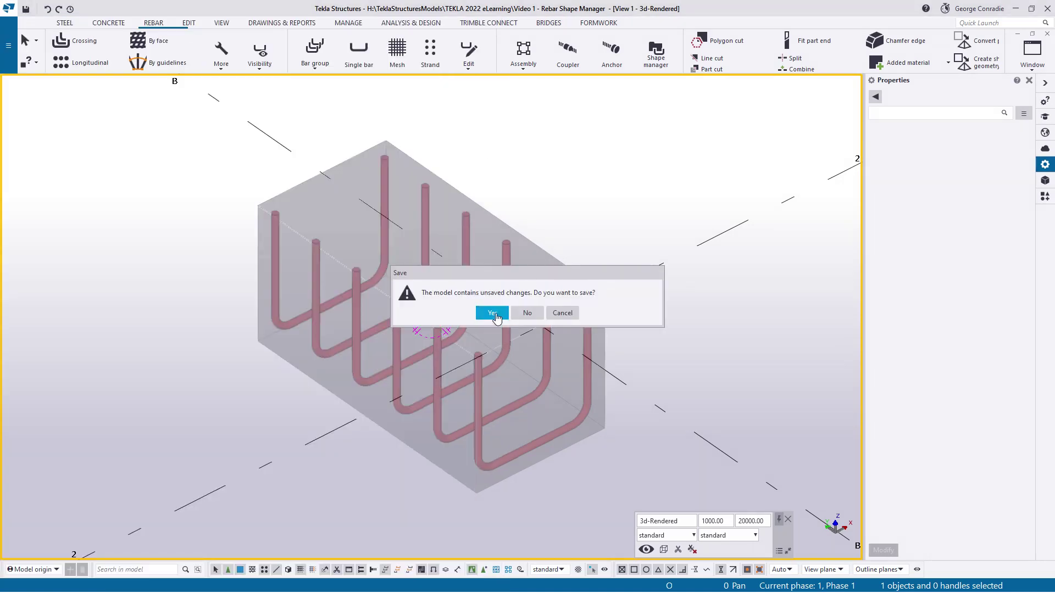
{"action": "left_click", "coordinate": [527, 313]}
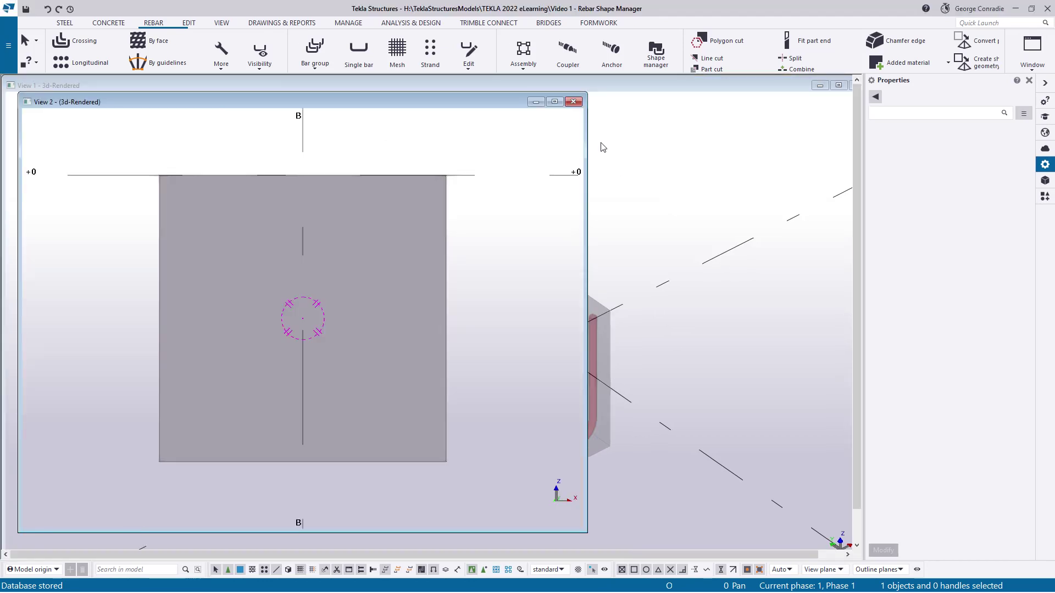
{"action": "double_click", "coordinate": [632, 85]}
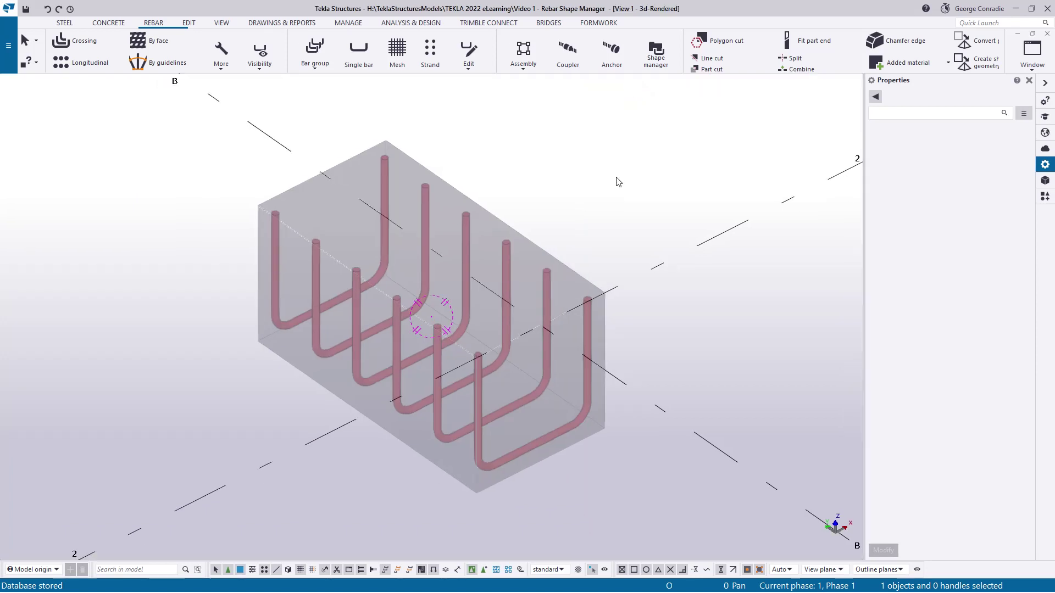
- Inquire the rebar set in the reopened model, highlight the bar length in the bending list, and close the report
{"action": "left_click", "coordinate": [588, 333]}
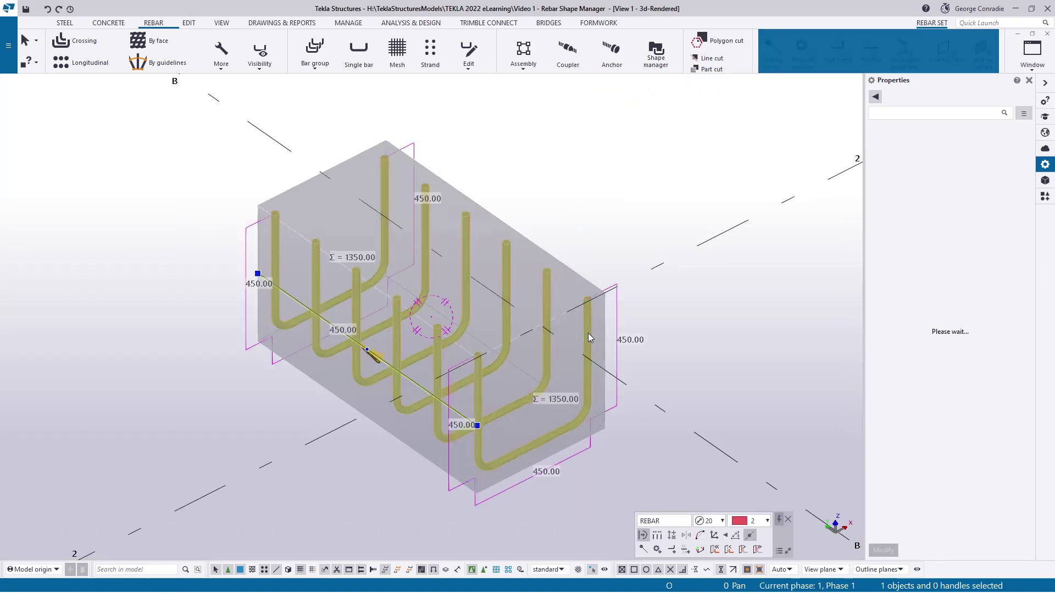
{"action": "right_click", "coordinate": [588, 333]}
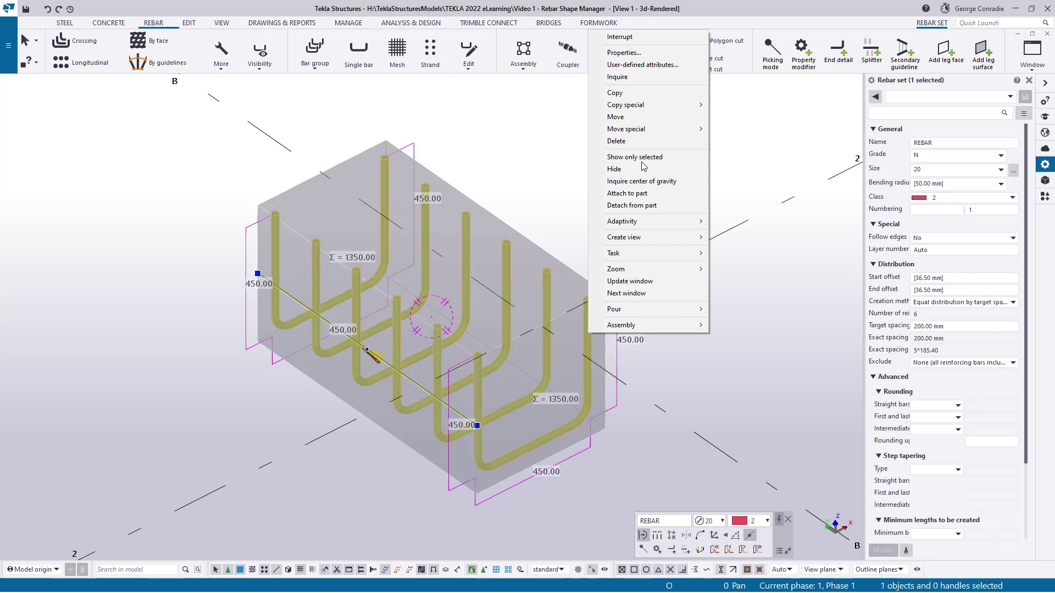
{"action": "left_click", "coordinate": [632, 77]}
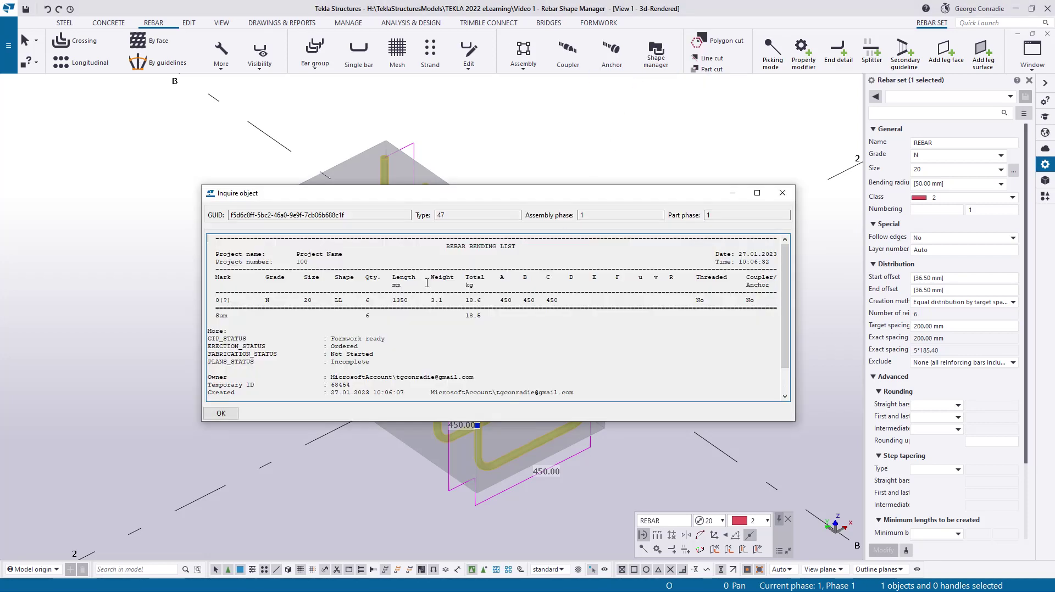
{"action": "left_click_drag", "start_coordinate": [394, 301], "coordinate": [440, 301]}
{"action": "left_click", "coordinate": [781, 193]}
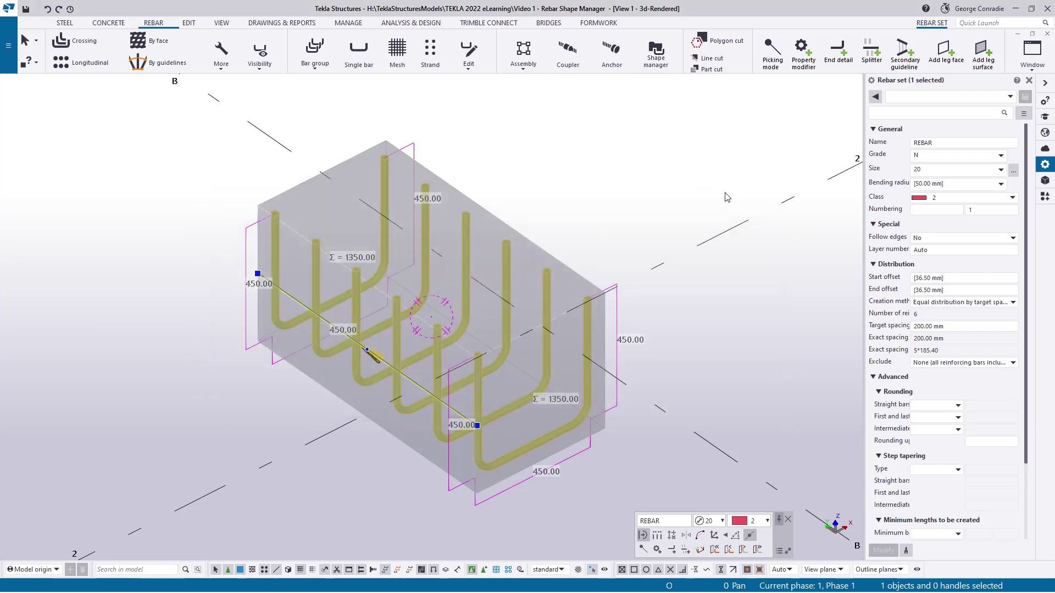
{"action": "left_click", "coordinate": [658, 60]}
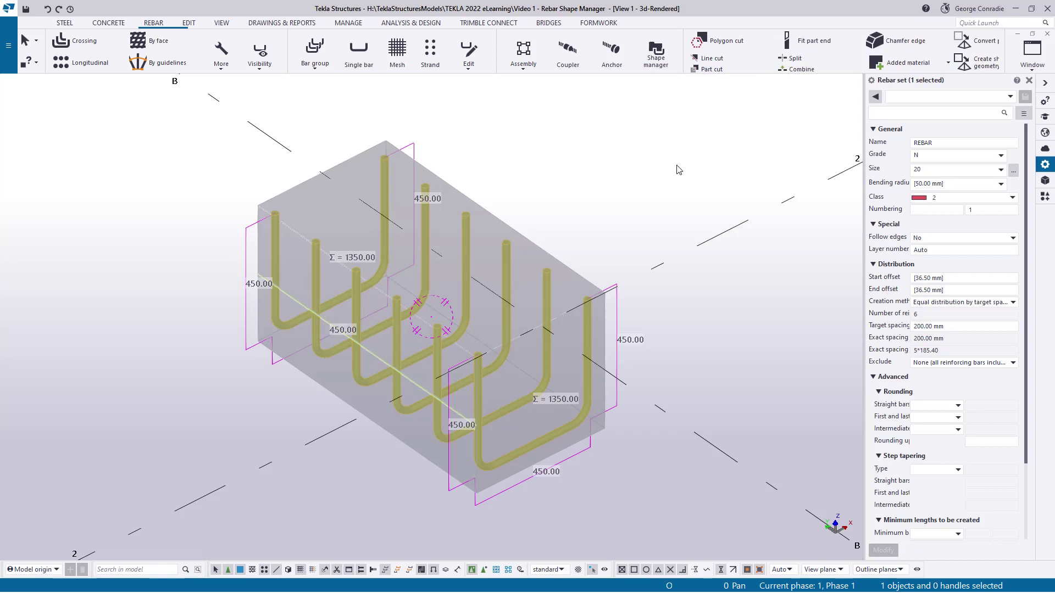
{"action": "left_click", "coordinate": [283, 126]}
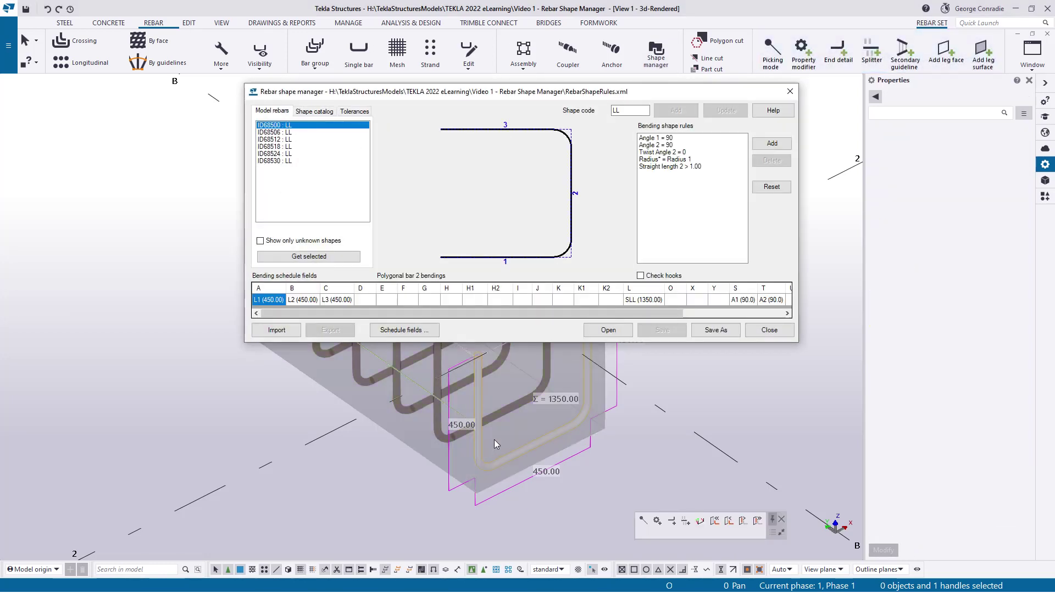
{"action": "left_click", "coordinate": [712, 413]}
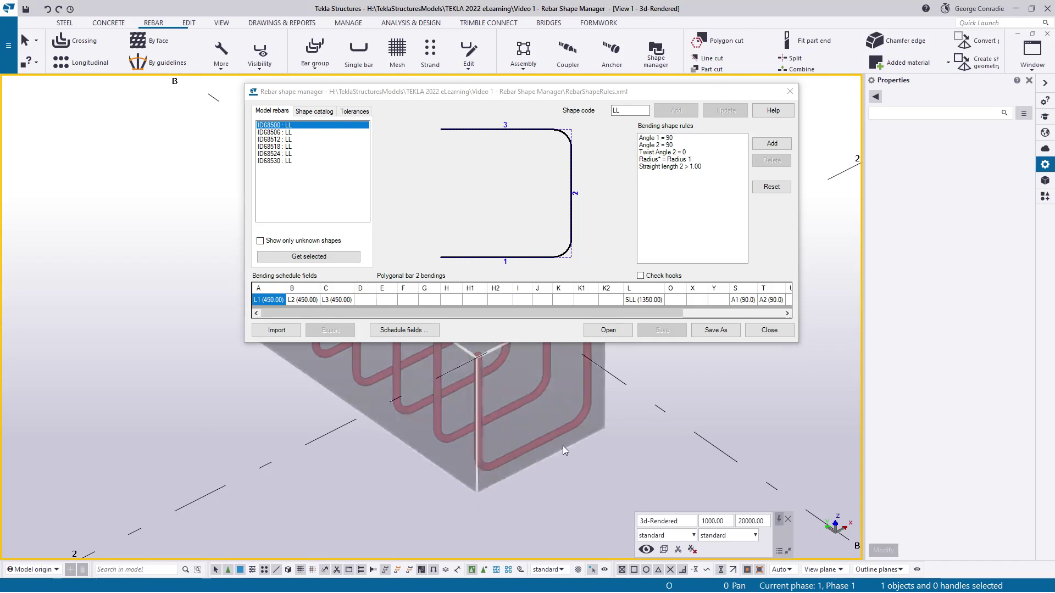
{"action": "left_click", "coordinate": [770, 331]}
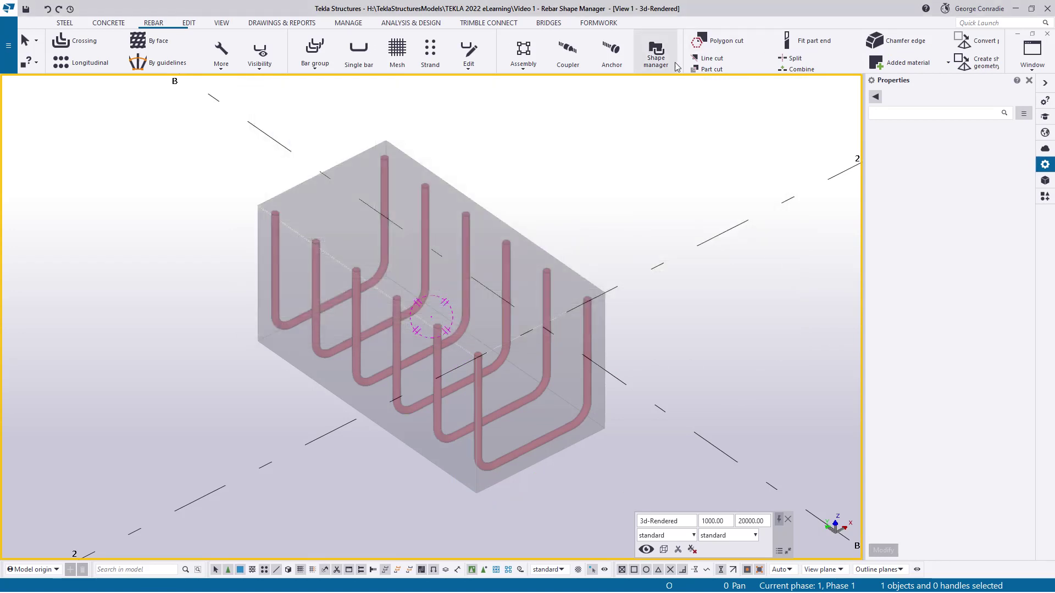
- Reopen Rebar Shape Manager, load the bars of the selected rebar set, and select the first LL bar
{"action": "left_click", "coordinate": [655, 52]}
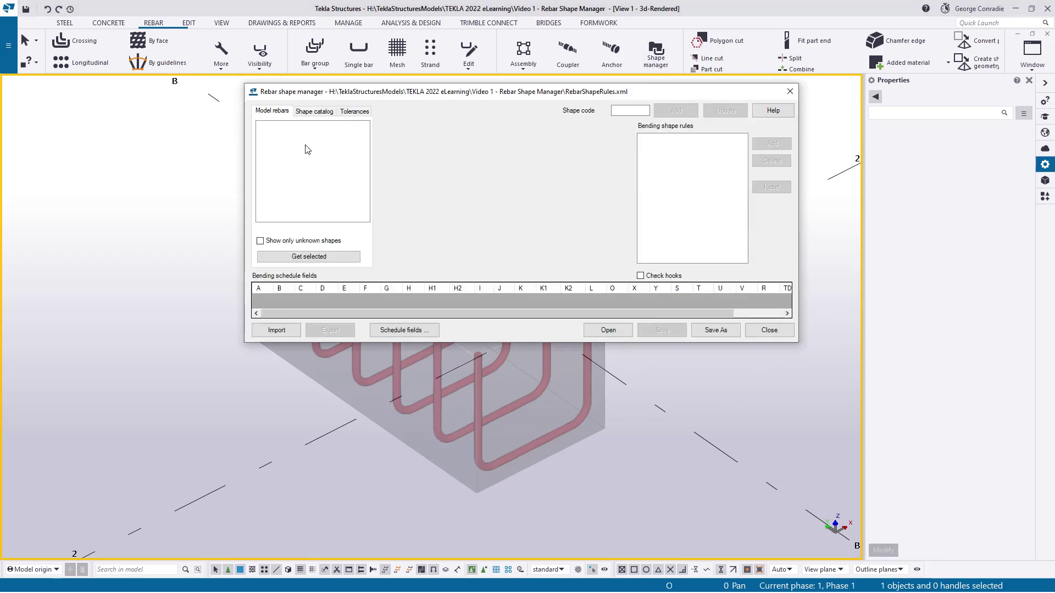
{"action": "left_click", "coordinate": [519, 450]}
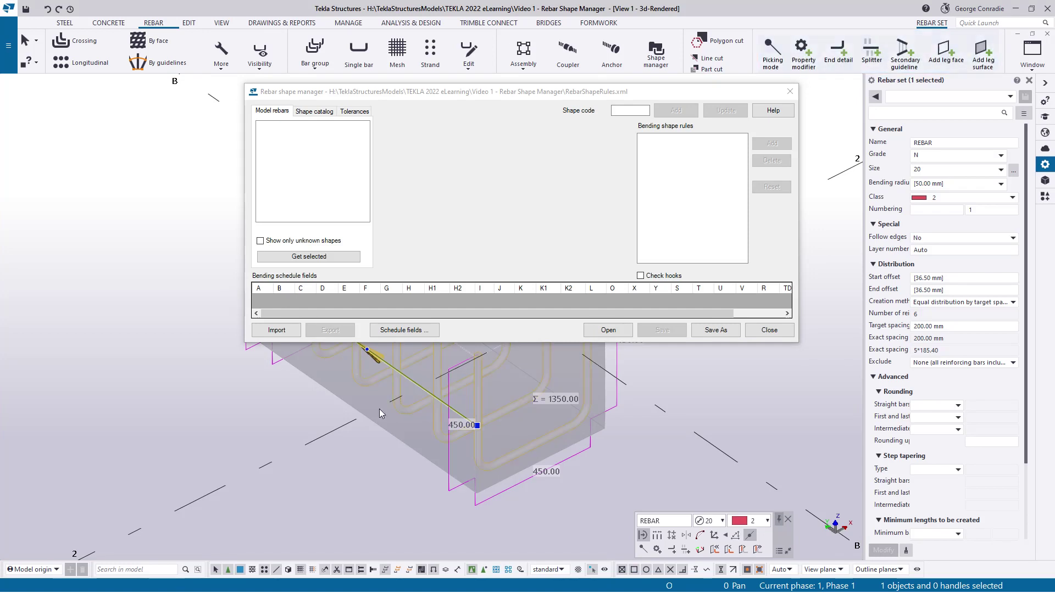
{"action": "left_click", "coordinate": [300, 257]}
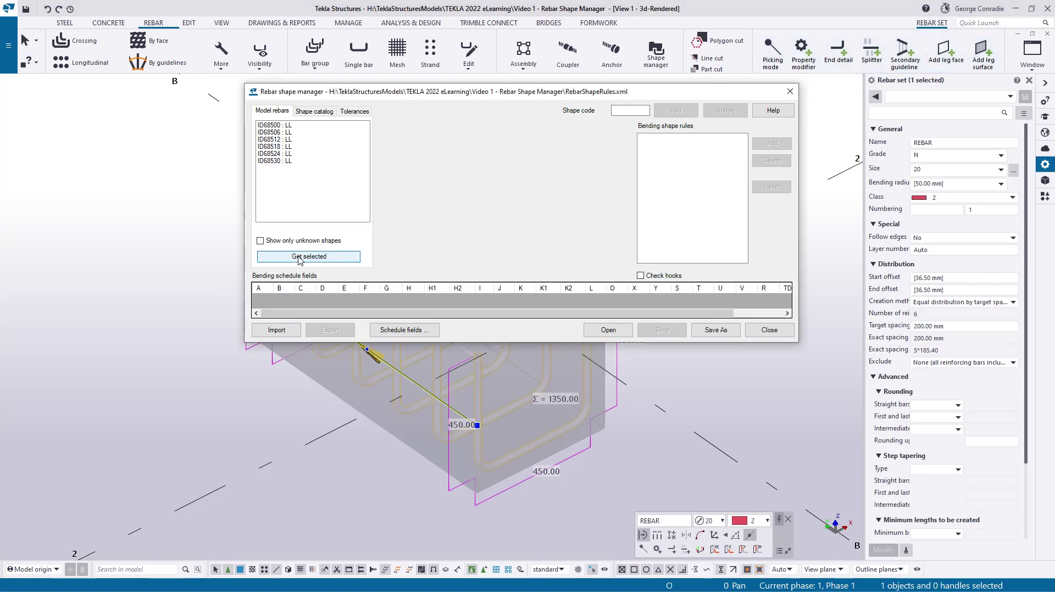
{"action": "left_click", "coordinate": [290, 127]}
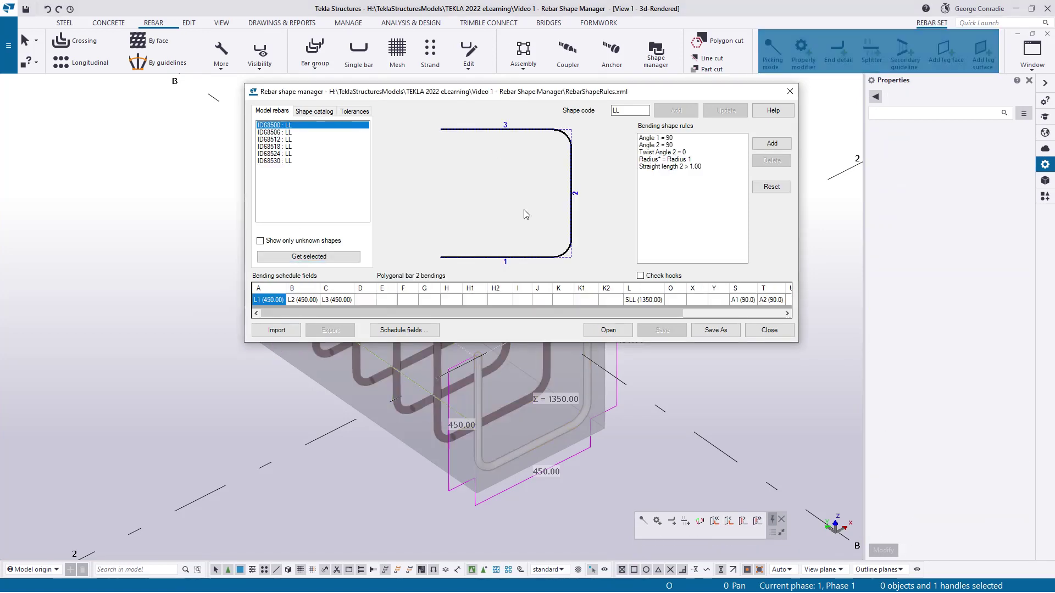
- Define the WEIGHT schedule field of the LL shape with the formula SLL*WPL
{"action": "left_click", "coordinate": [429, 299]}
{"action": "left_click_drag", "start_coordinate": [442, 319], "coordinate": [518, 319]}
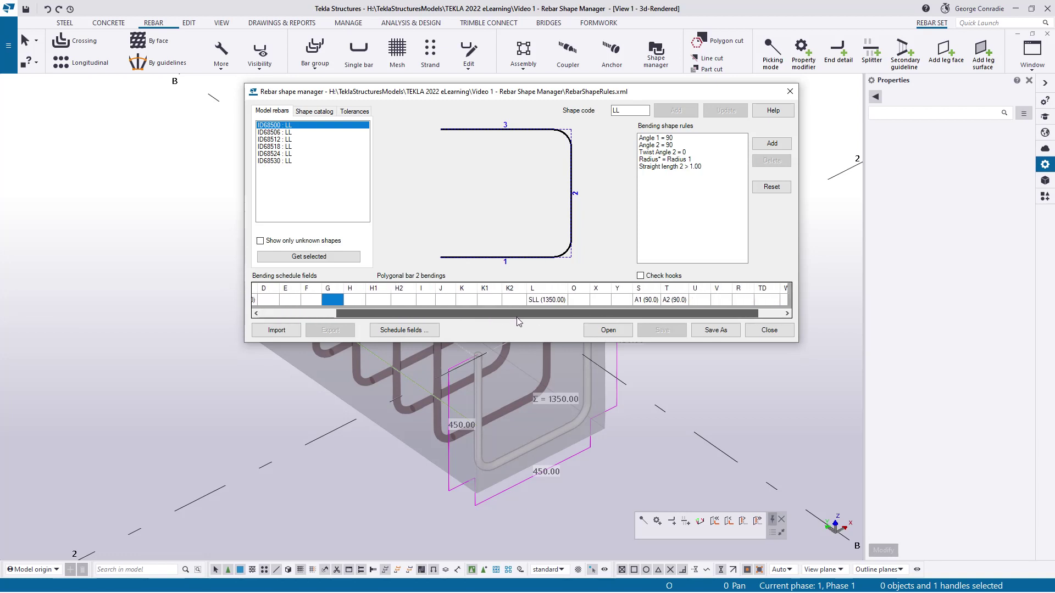
{"action": "left_click", "coordinate": [547, 300]}
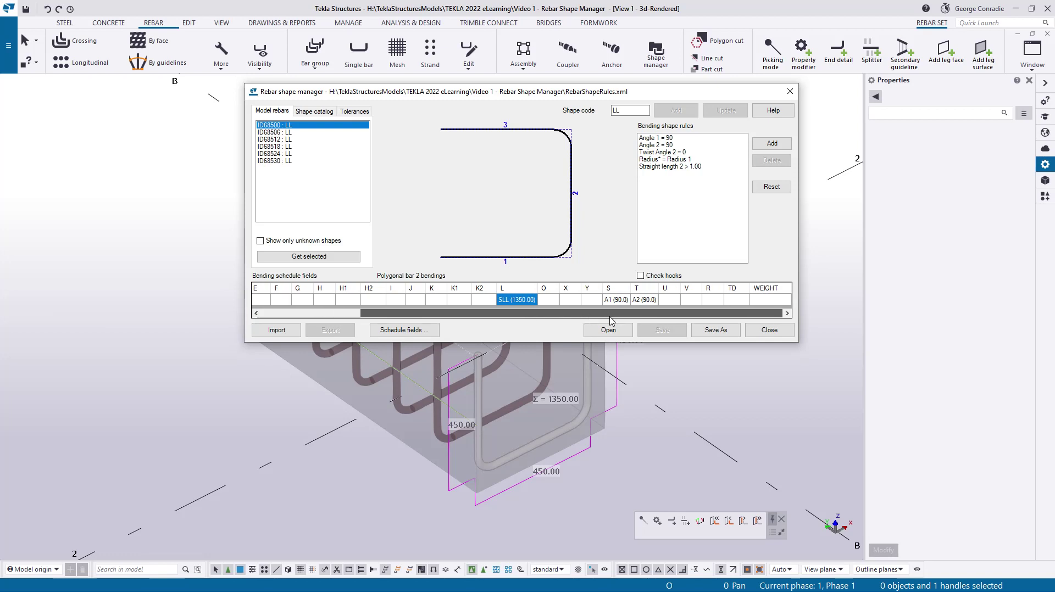
{"action": "left_click_drag", "start_coordinate": [540, 312], "coordinate": [566, 312]}
{"action": "left_click", "coordinate": [752, 300]}
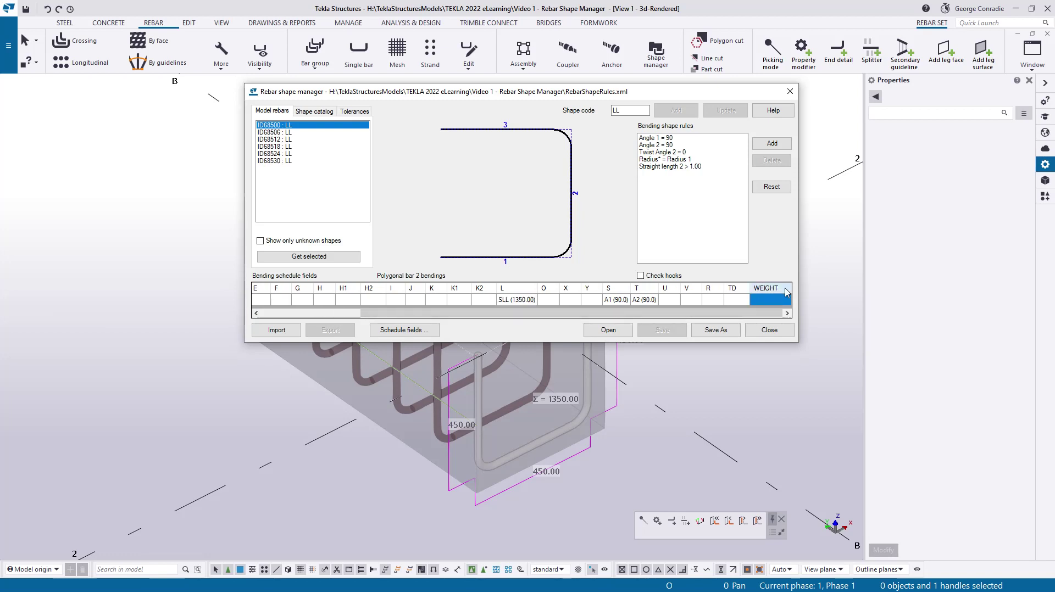
{"action": "left_click", "coordinate": [774, 301]}
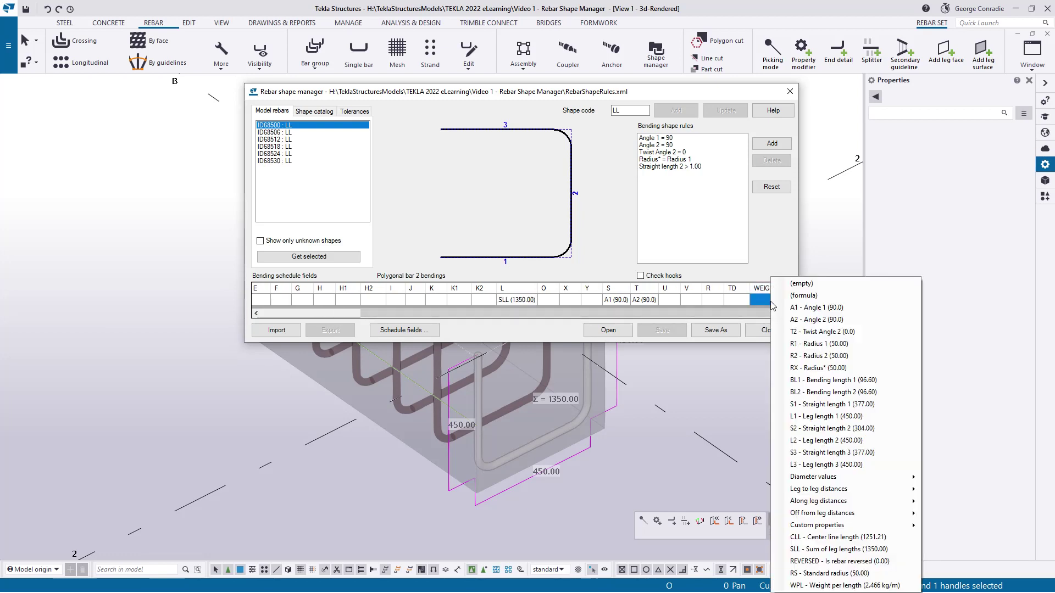
{"action": "left_click", "coordinate": [803, 301]}
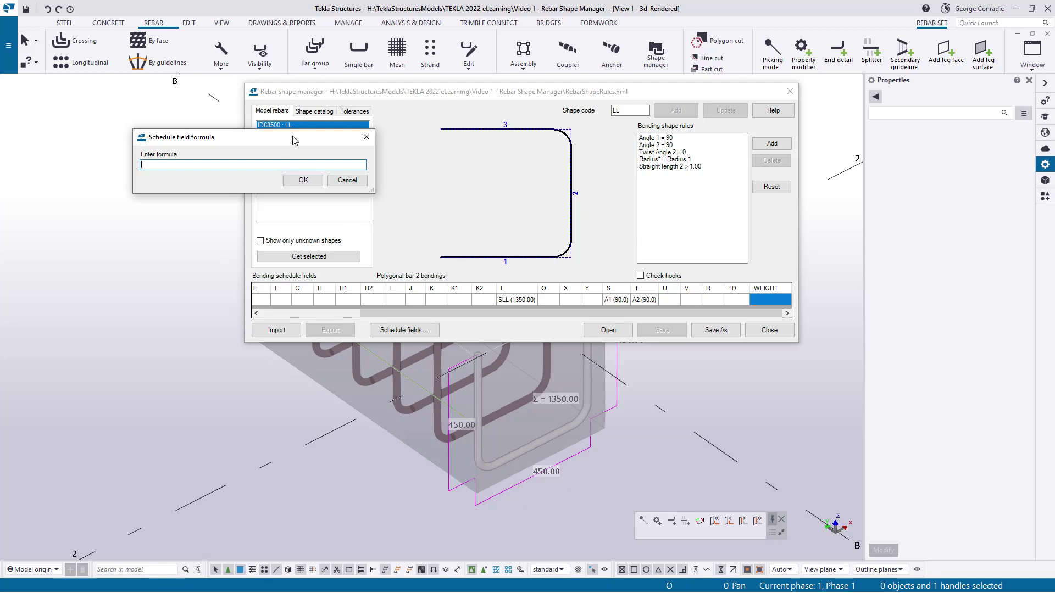
{"action": "left_click_drag", "start_coordinate": [294, 141], "coordinate": [515, 154]}
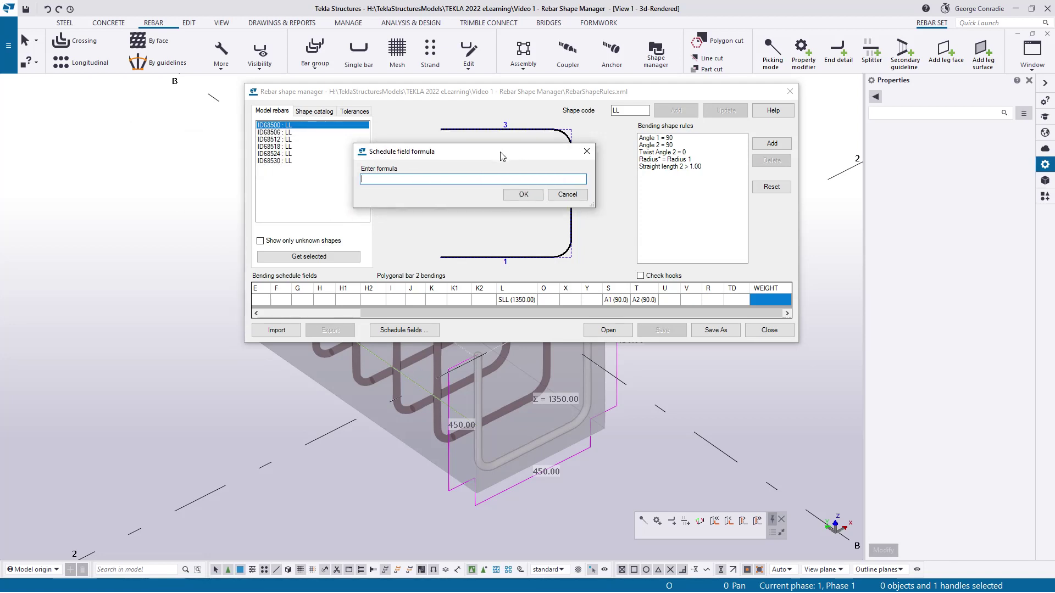
{"action": "type", "text": "SLL*WPL"}
{"action": "left_click", "coordinate": [524, 194]}
{"action": "left_click", "coordinate": [771, 301]}
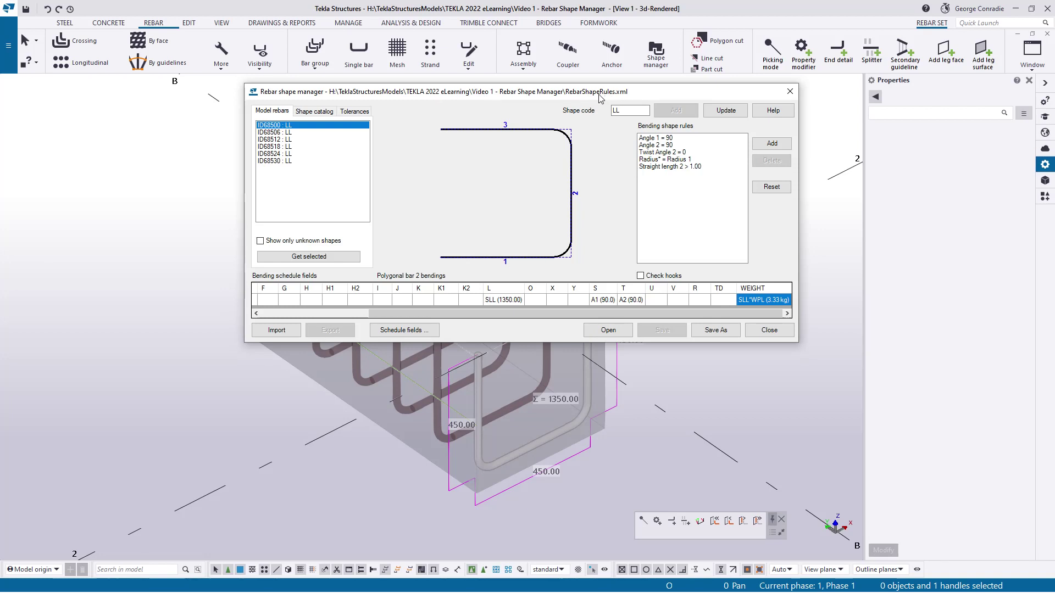
- Update the LL shape definition, save the shape rules, and close Rebar Shape Manager
{"action": "left_click", "coordinate": [726, 110]}
{"action": "left_click", "coordinate": [677, 300]}
{"action": "left_click", "coordinate": [662, 330]}
{"action": "left_click", "coordinate": [751, 331]}
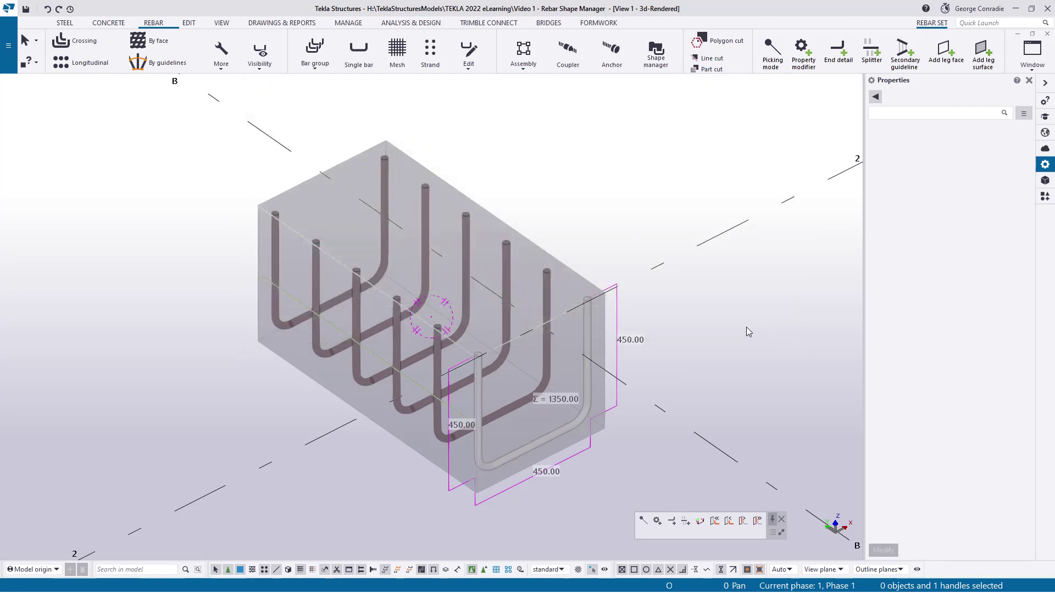
- Inquire the rebar set, highlight the bar length and weight in the bending list, and close the report
{"action": "left_click", "coordinate": [545, 279]}
{"action": "right_click", "coordinate": [545, 279]}
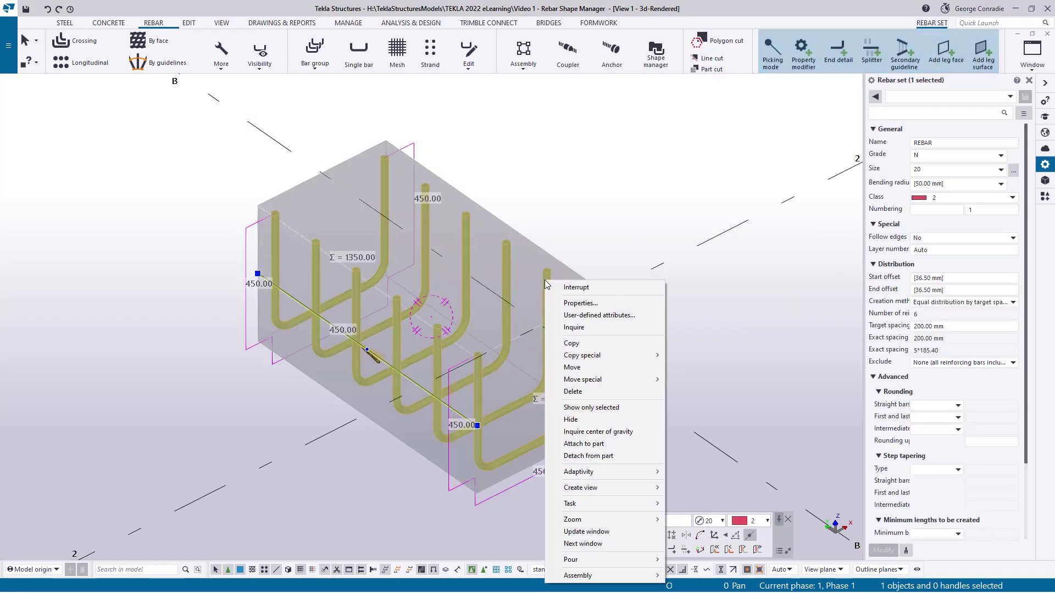
{"action": "left_click", "coordinate": [574, 328]}
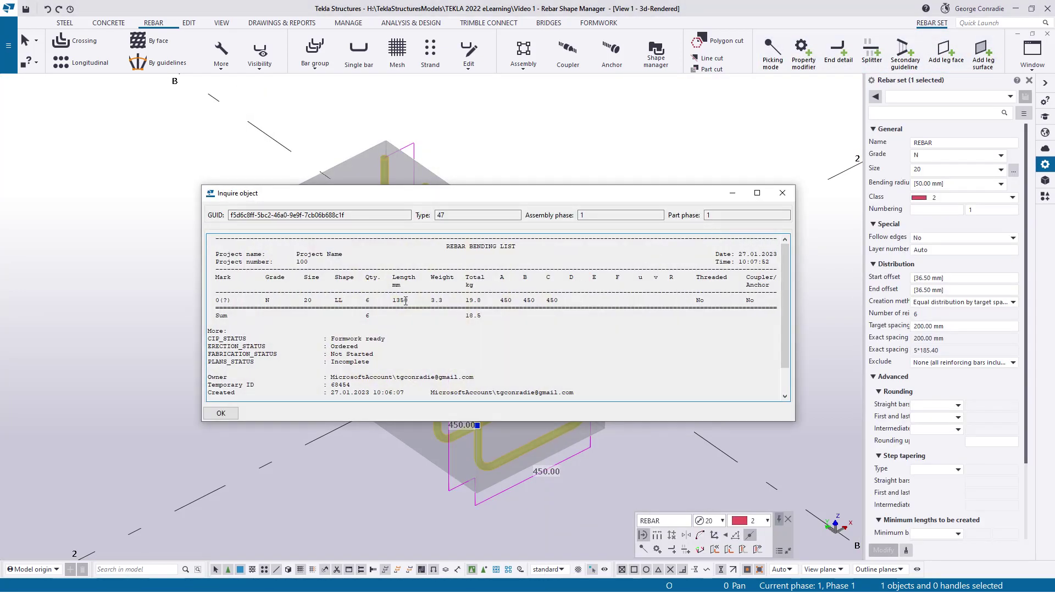
{"action": "left_click_drag", "start_coordinate": [394, 300], "coordinate": [444, 303]}
{"action": "left_click", "coordinate": [783, 193]}
{"action": "left_click", "coordinate": [763, 302]}
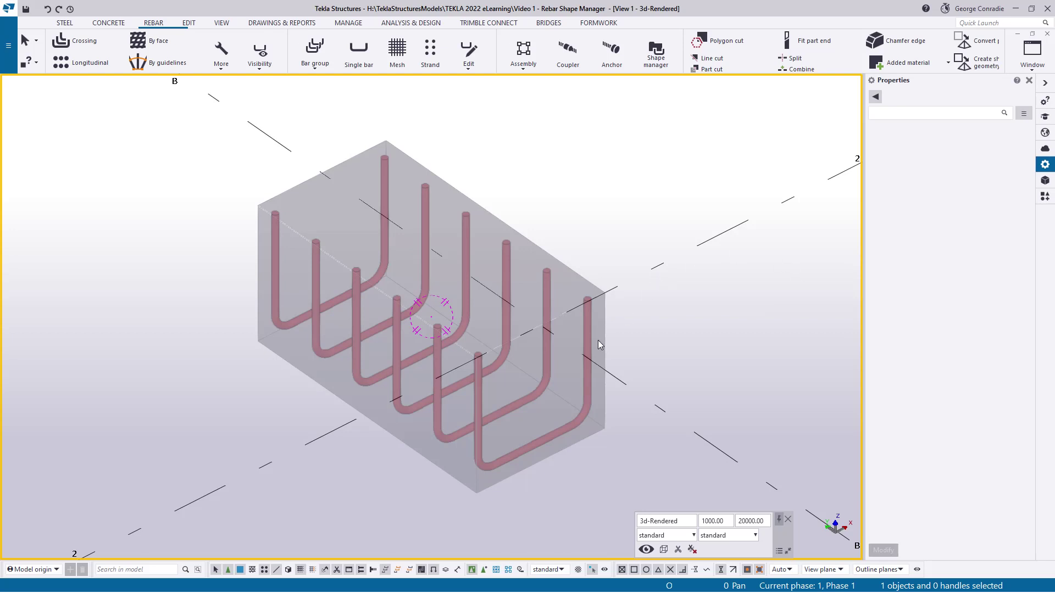
- Check the weight per unit length of the grade N, size 20 main bar in the rebar set's size catalog
{"action": "left_click", "coordinate": [592, 328]}
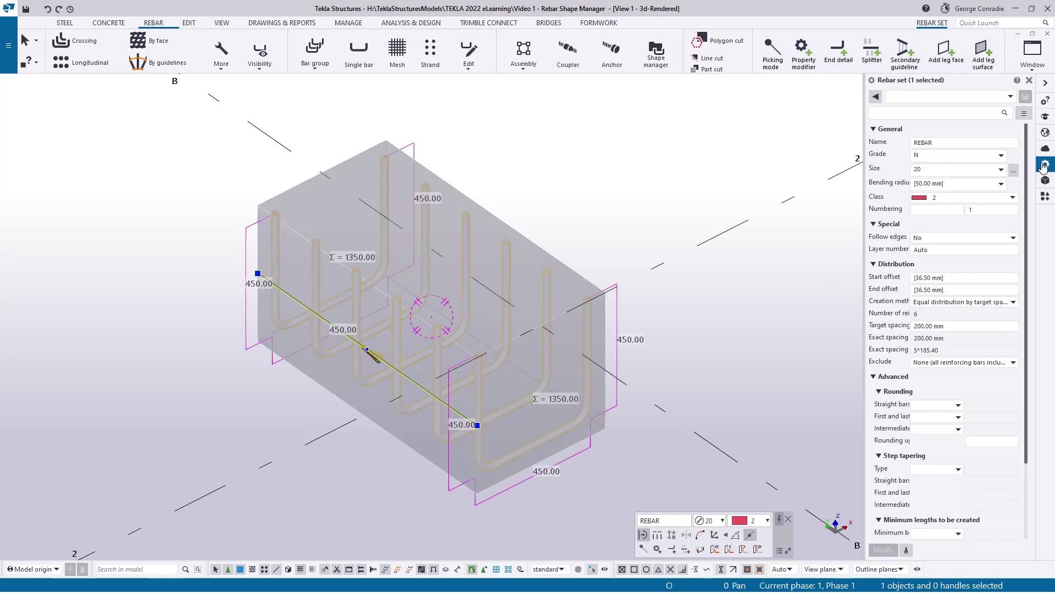
{"action": "left_click", "coordinate": [1014, 171]}
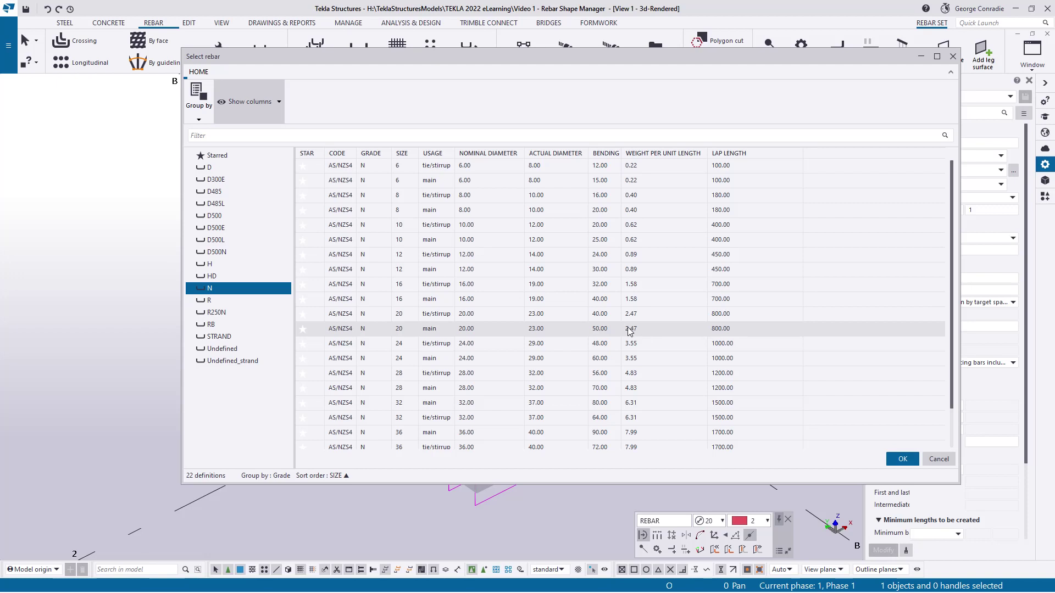
{"action": "left_click", "coordinate": [701, 333]}
{"action": "left_click", "coordinate": [903, 458]}
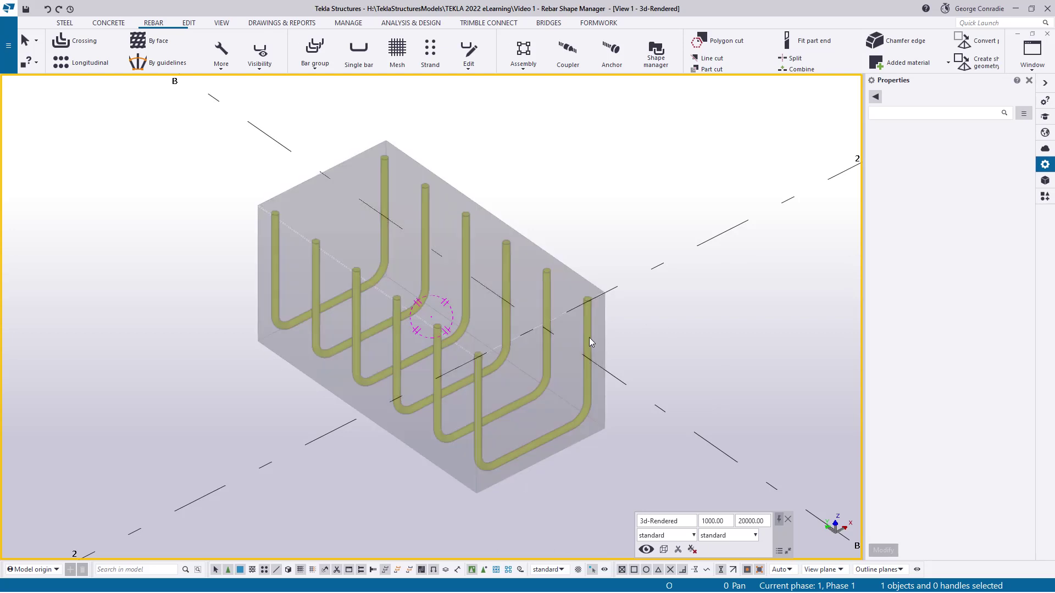
- Reopen Rebar Shape Manager, load the bars of the rebar set, and select the fifth LL bar
{"action": "left_click", "coordinate": [656, 55]}
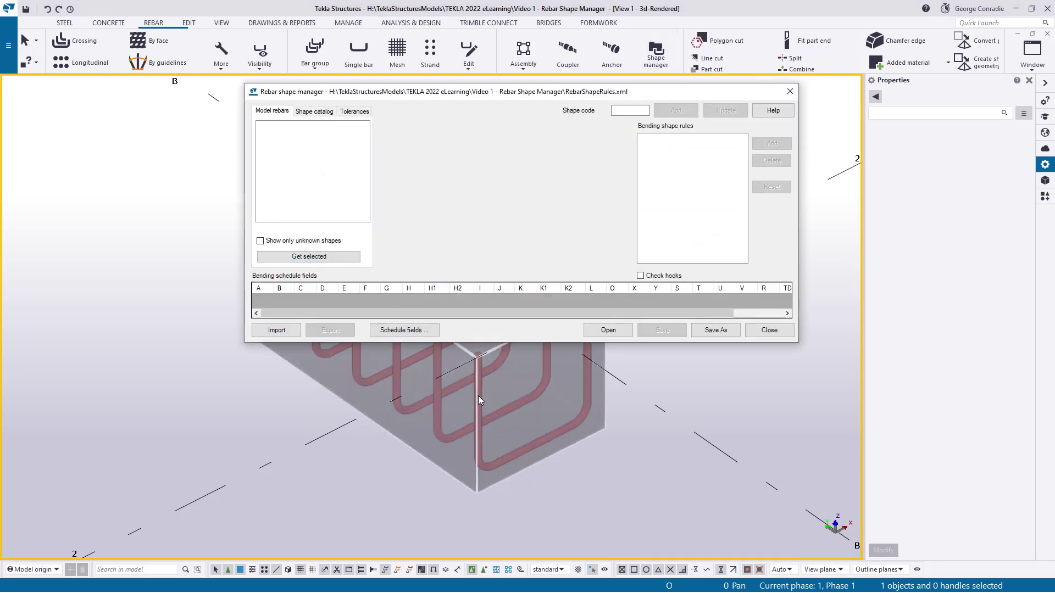
{"action": "left_click", "coordinate": [505, 406]}
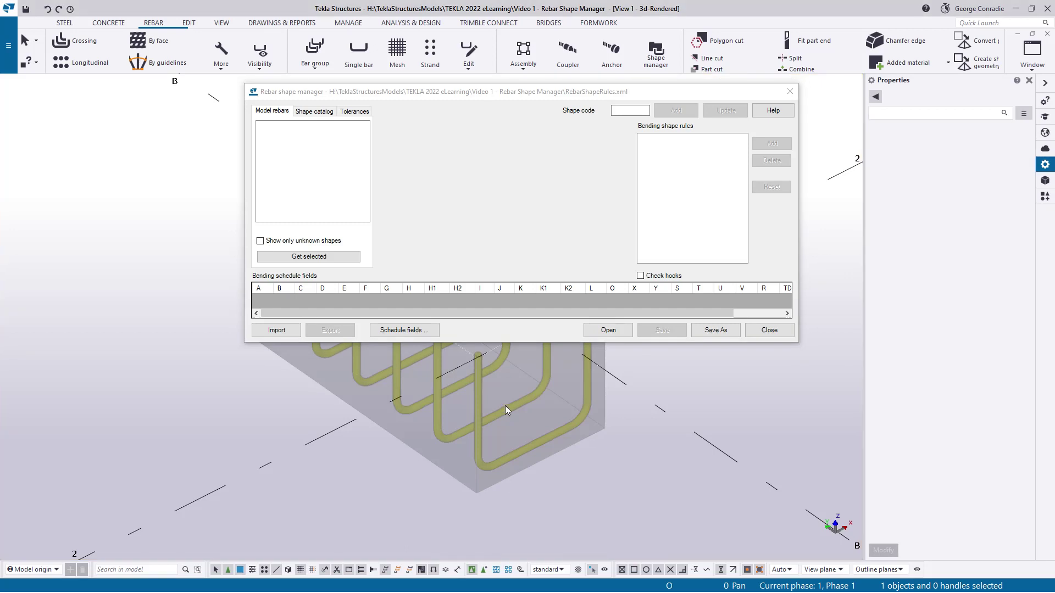
{"action": "left_click", "coordinate": [309, 257]}
{"action": "left_click", "coordinate": [283, 153]}
- Review the values available for schedule field E, including the leg to leg distances, and close Rebar Shape Manager
{"action": "left_click", "coordinate": [384, 300]}
{"action": "left_click", "coordinate": [385, 300]}
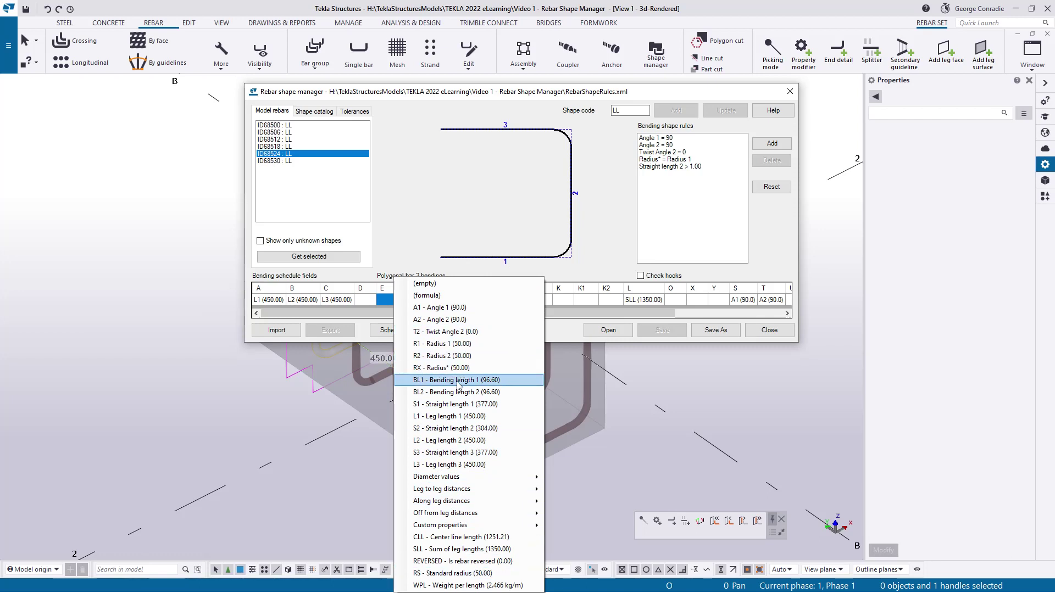
{"action": "mouse_move", "coordinate": [483, 490]}
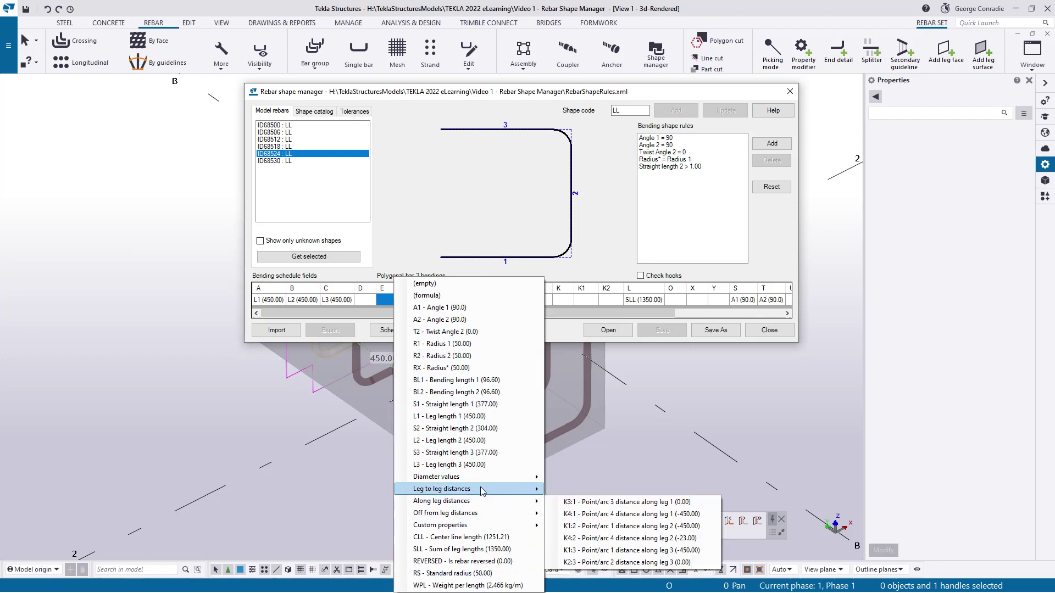
{"action": "left_click", "coordinate": [777, 337]}
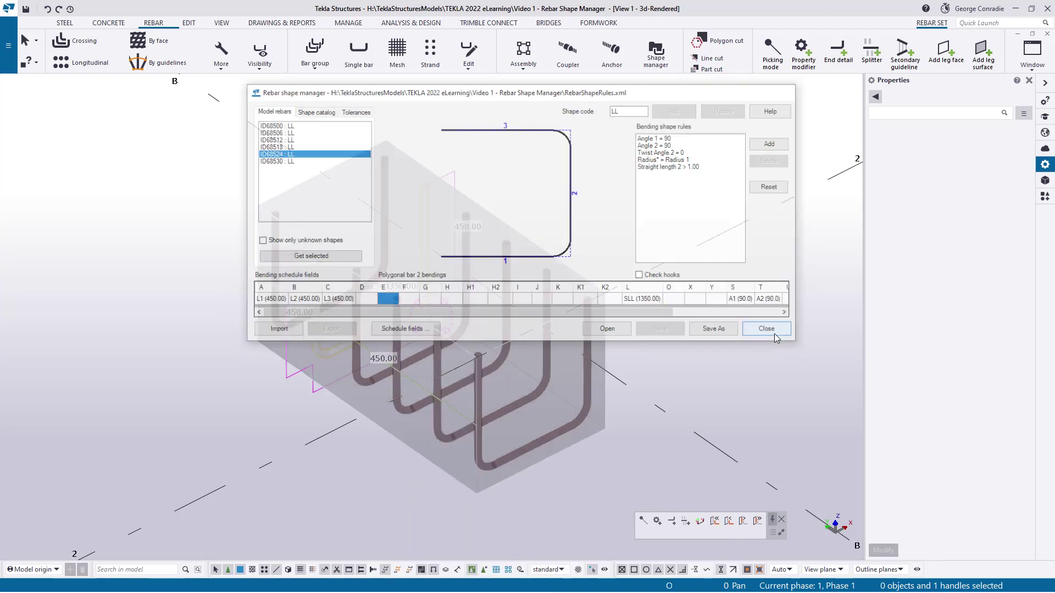